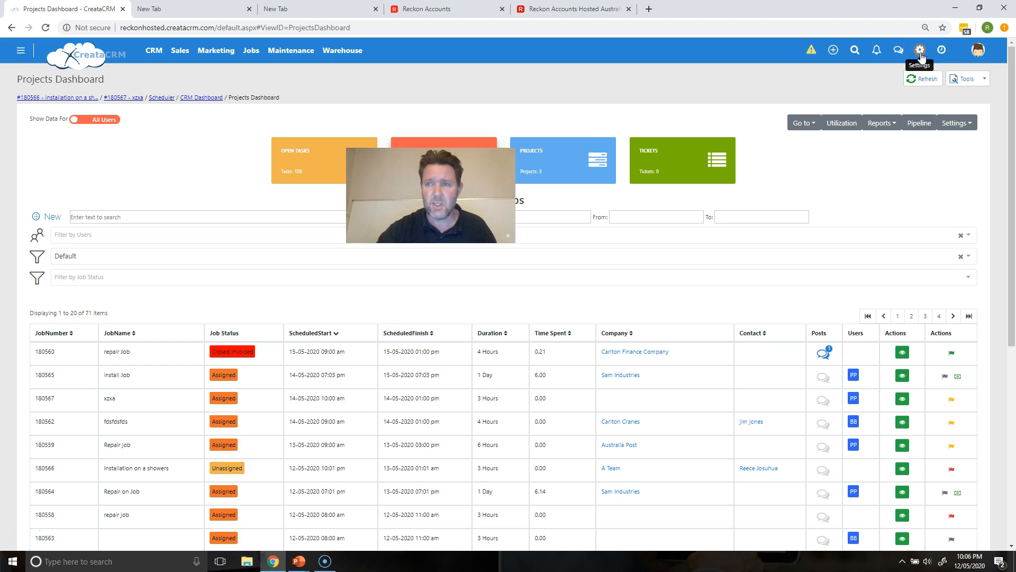
Step: Open the Survey list from the Developer section of the CRM settings
left_click(920, 53)
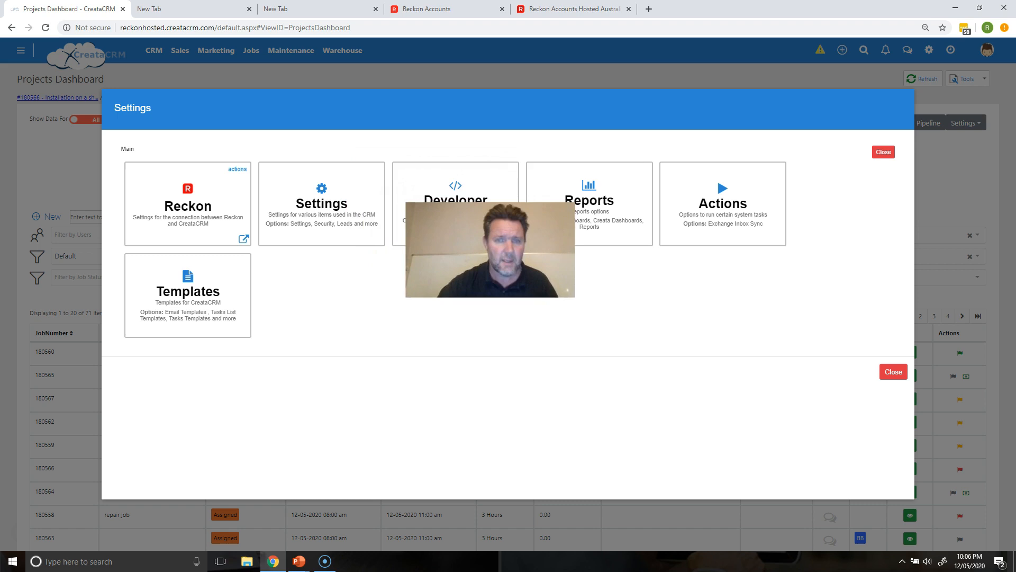
left_click(449, 225)
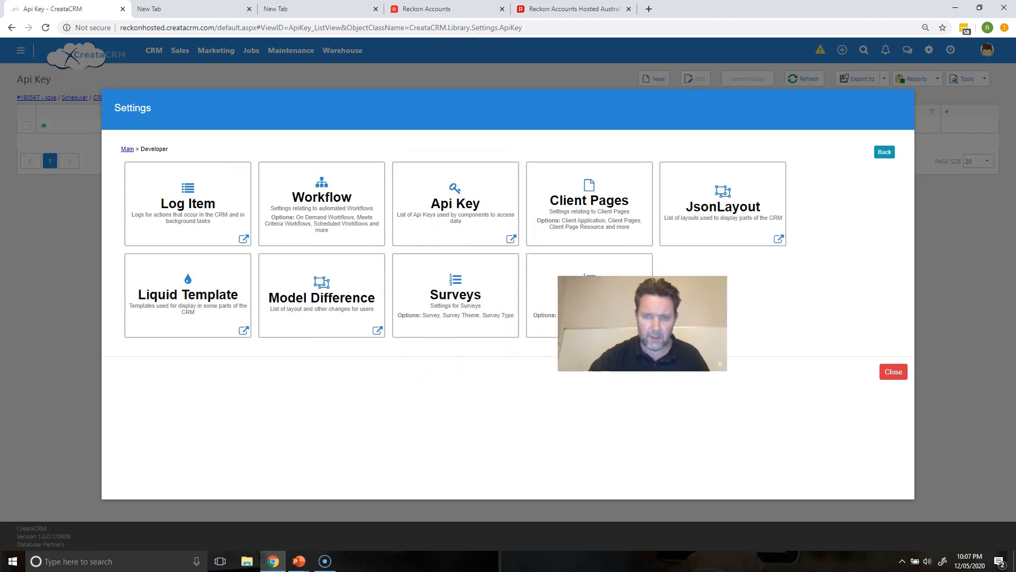
left_click(470, 298)
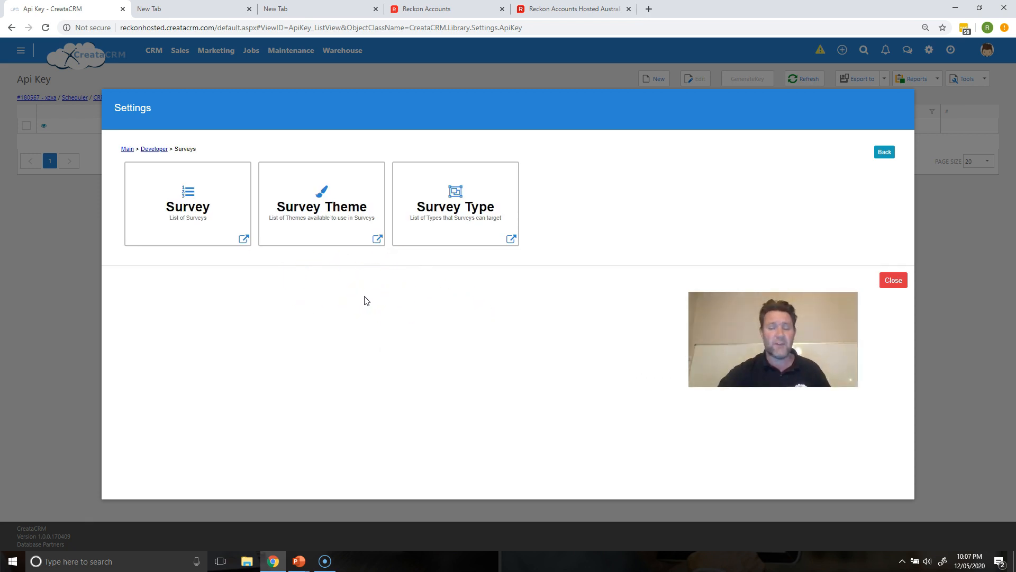
left_click(191, 224)
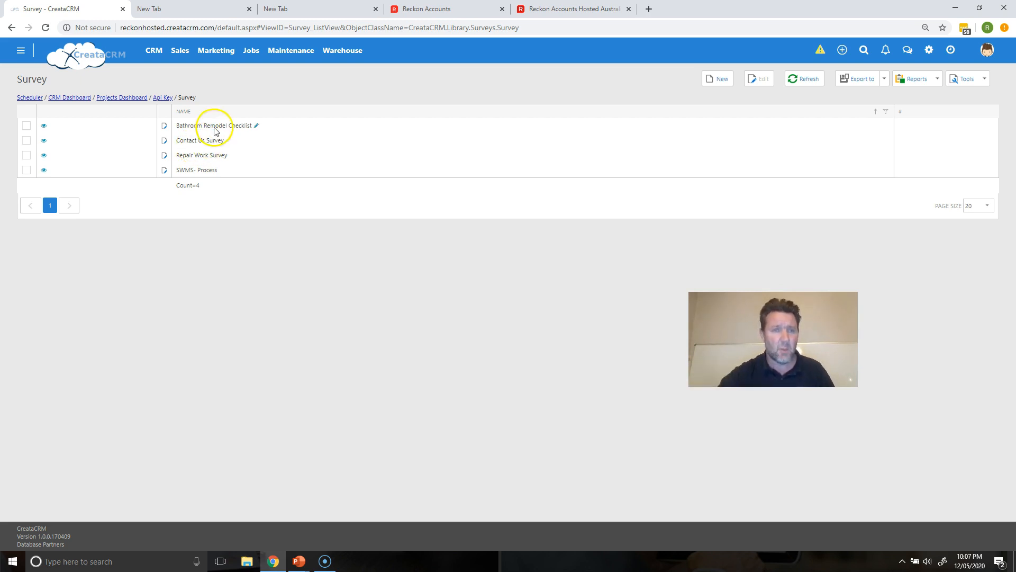
Step: Create a new survey named Installation of Site
left_click(709, 78)
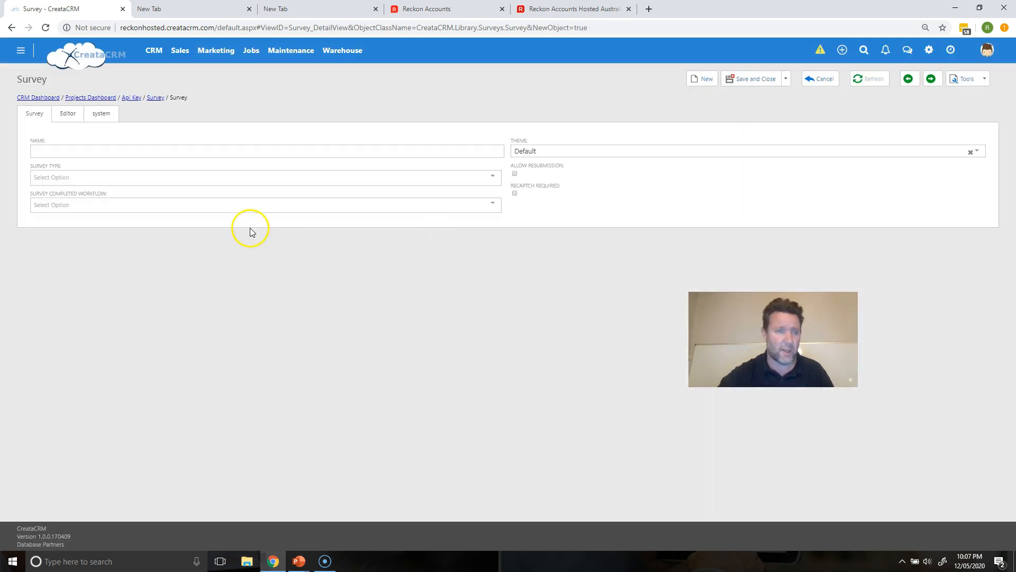
left_click(116, 149)
type("Installation of Site")
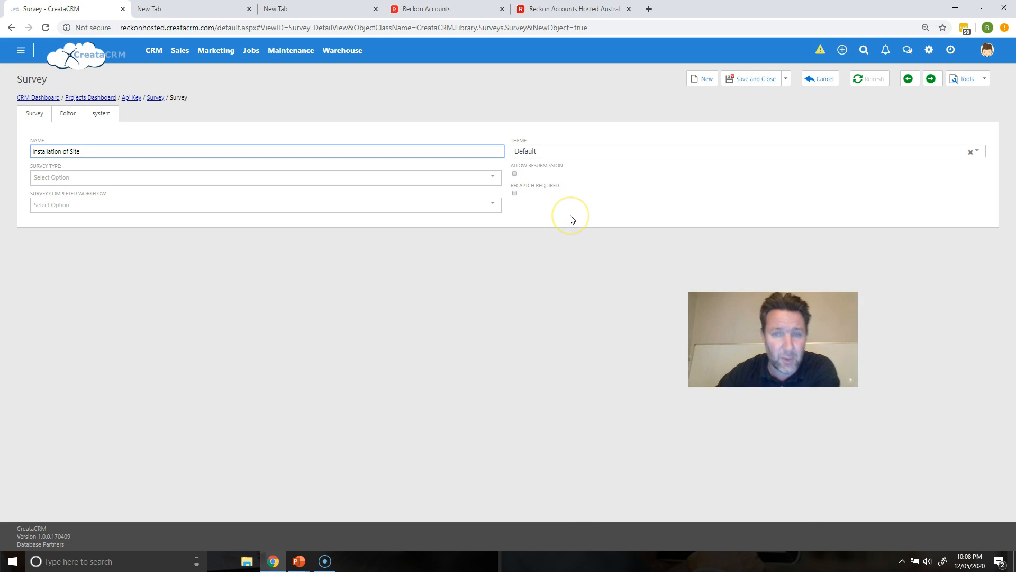
Step: Choose Default in the survey's theme list and tick Allow Resubmission
left_click(558, 154)
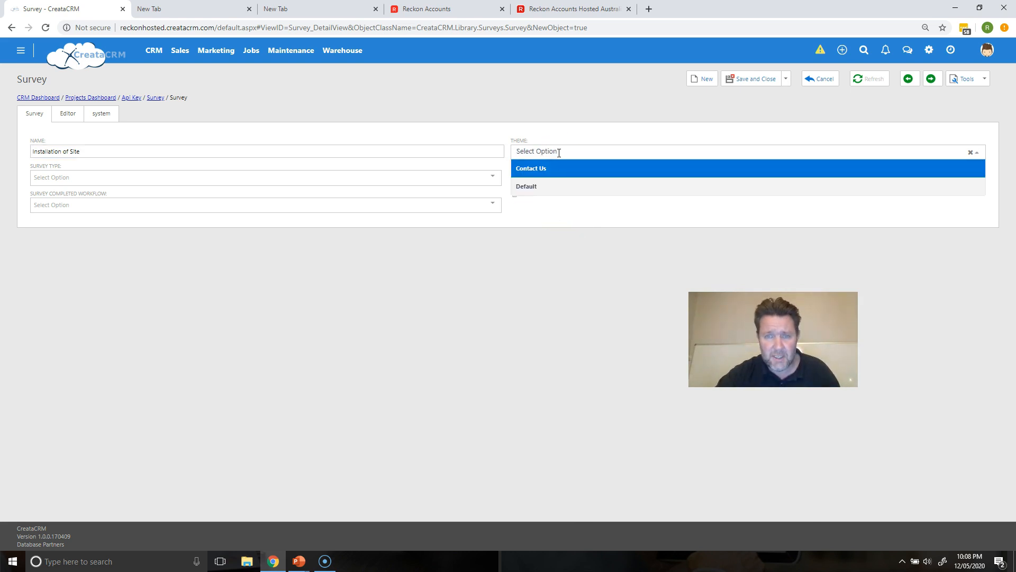
left_click(551, 187)
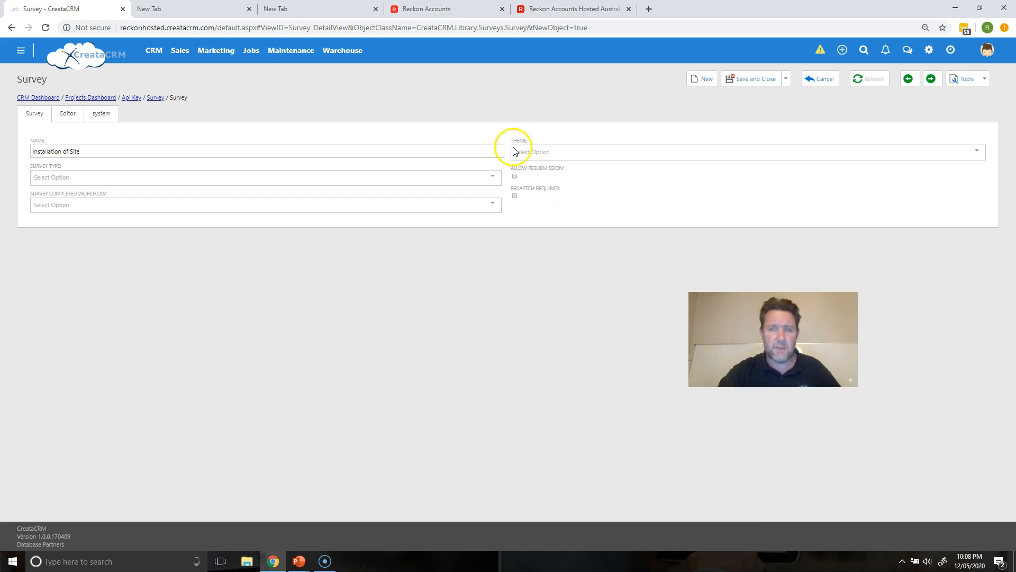
left_click(514, 176)
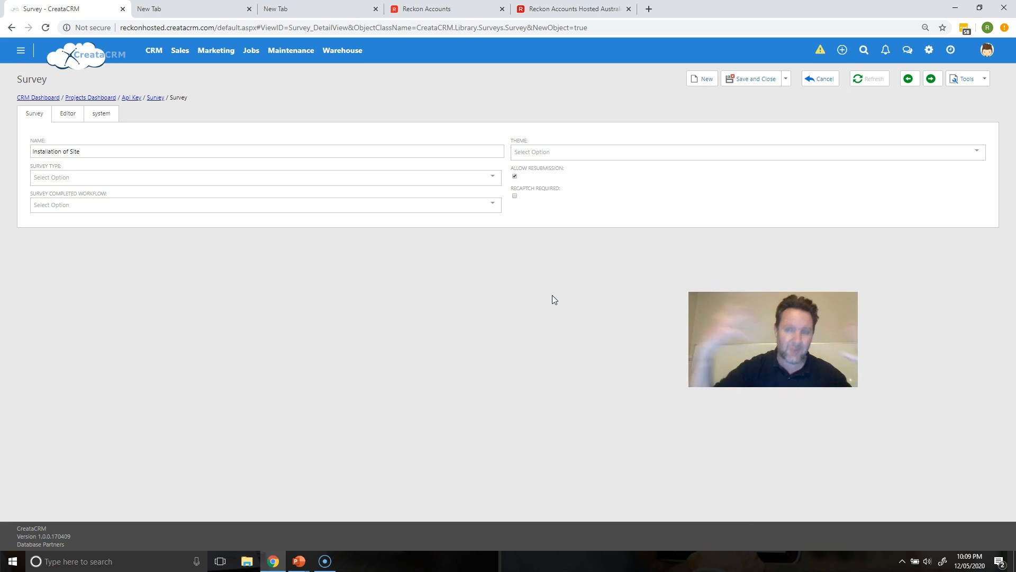
Step: Open the survey editor and add a Single Input question to page1
left_click(69, 114)
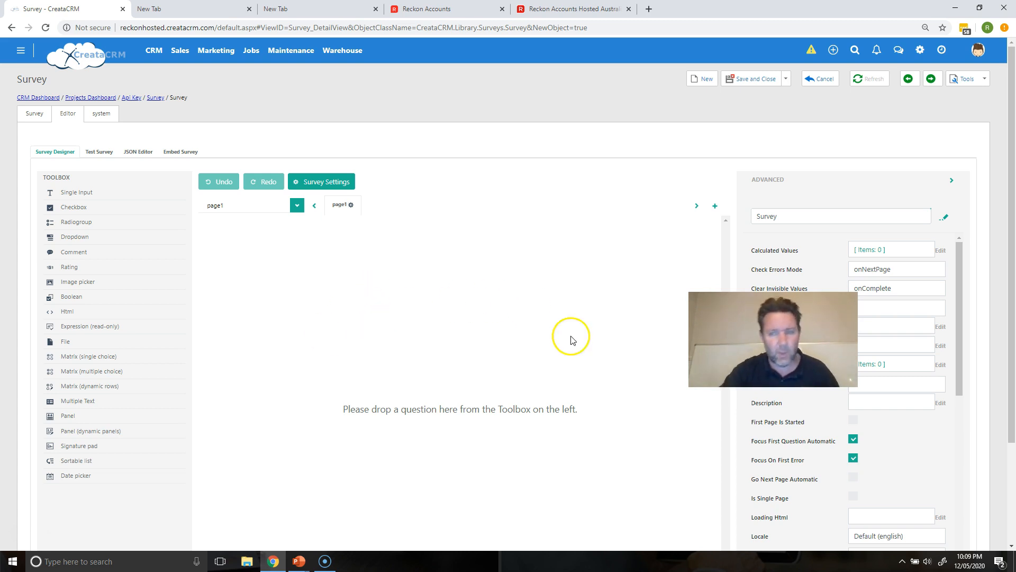
left_click_drag(773, 338, 637, 166)
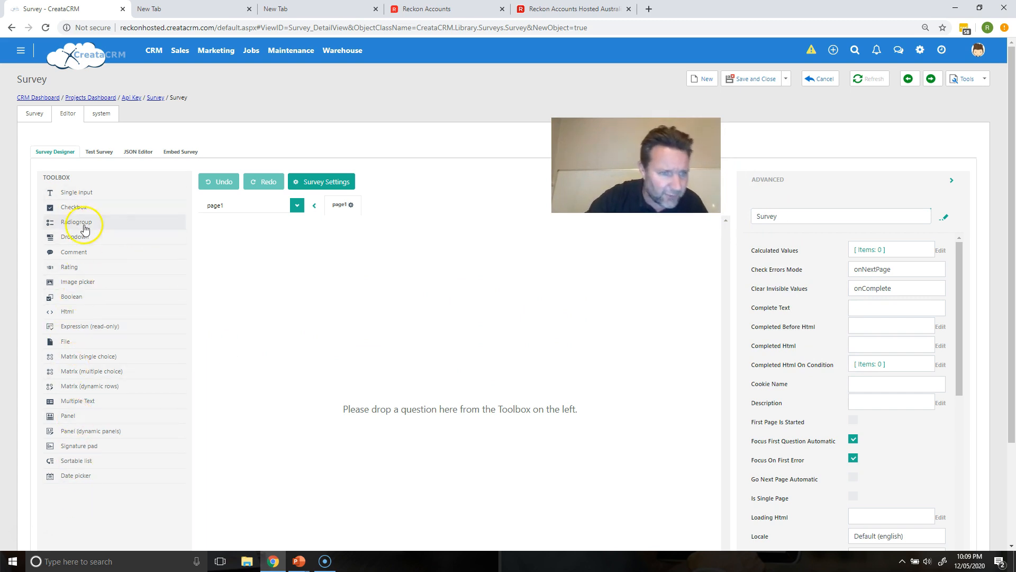
left_click_drag(87, 198, 286, 251)
left_click(249, 262)
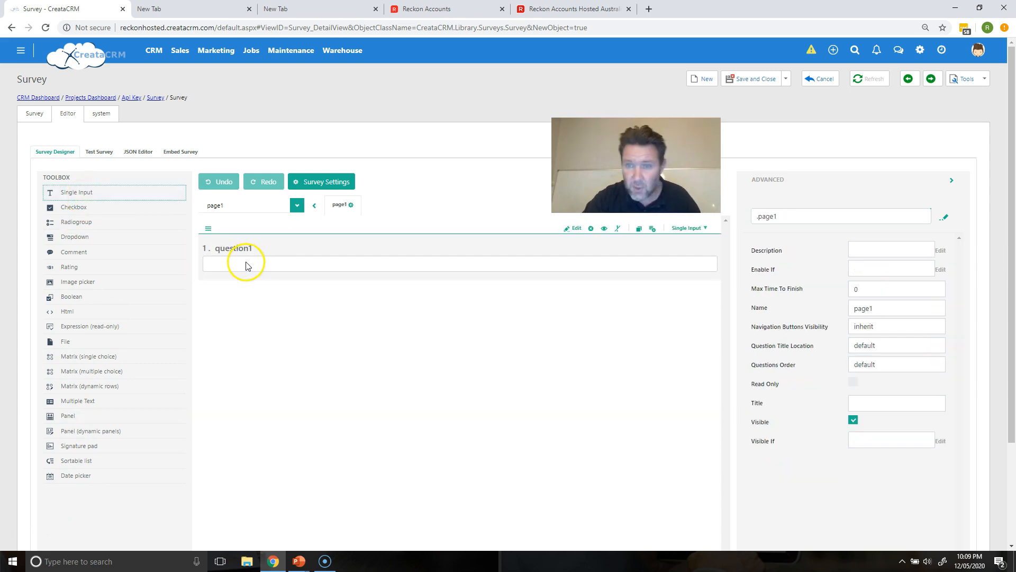
Step: Retitle the first question as Installation of Site Comments
left_click(229, 248)
left_click_drag(238, 249, 199, 250)
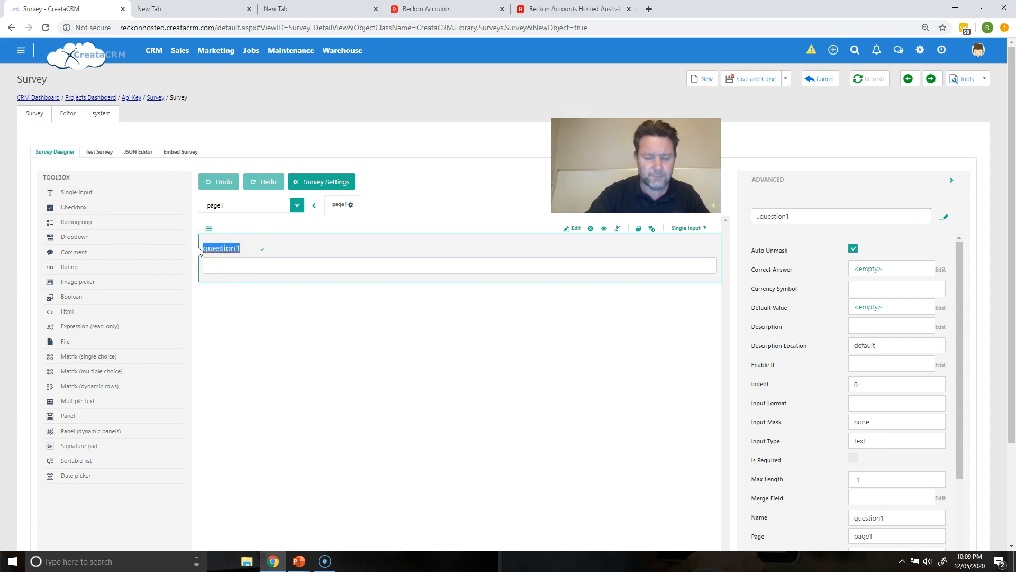
type("Inst")
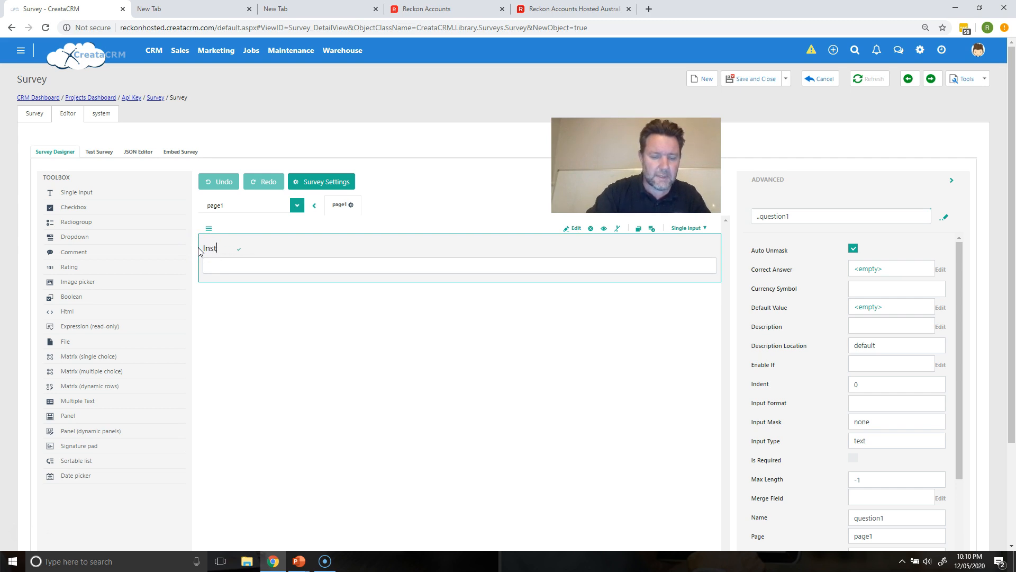
type("allation ")
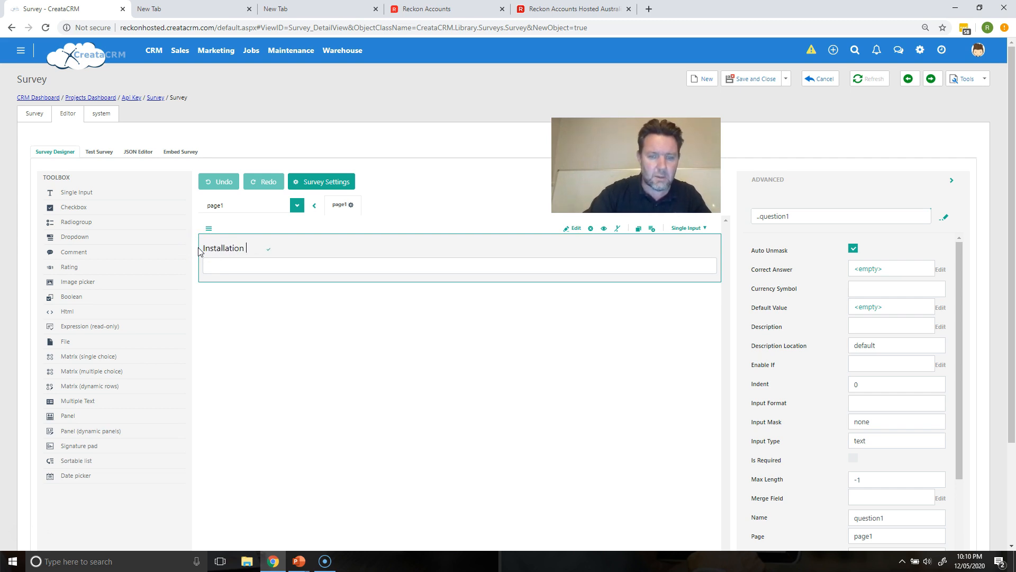
type("of Site ")
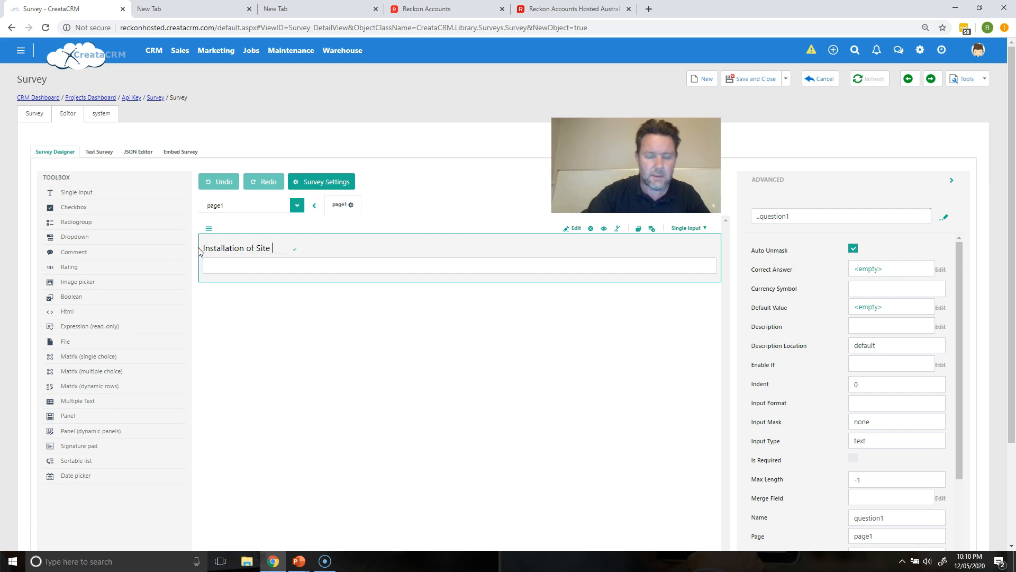
type("Comments")
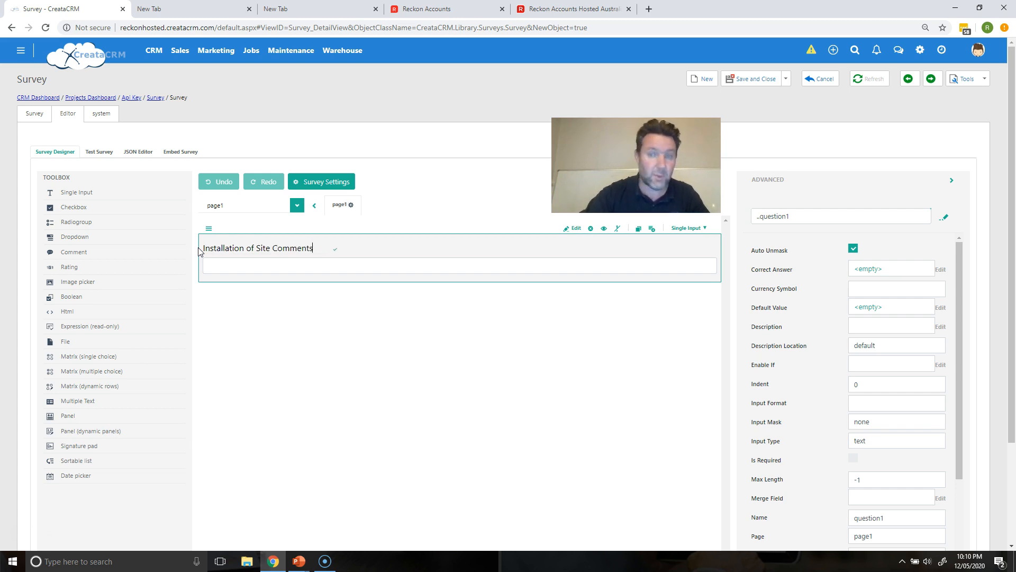
left_click(233, 334)
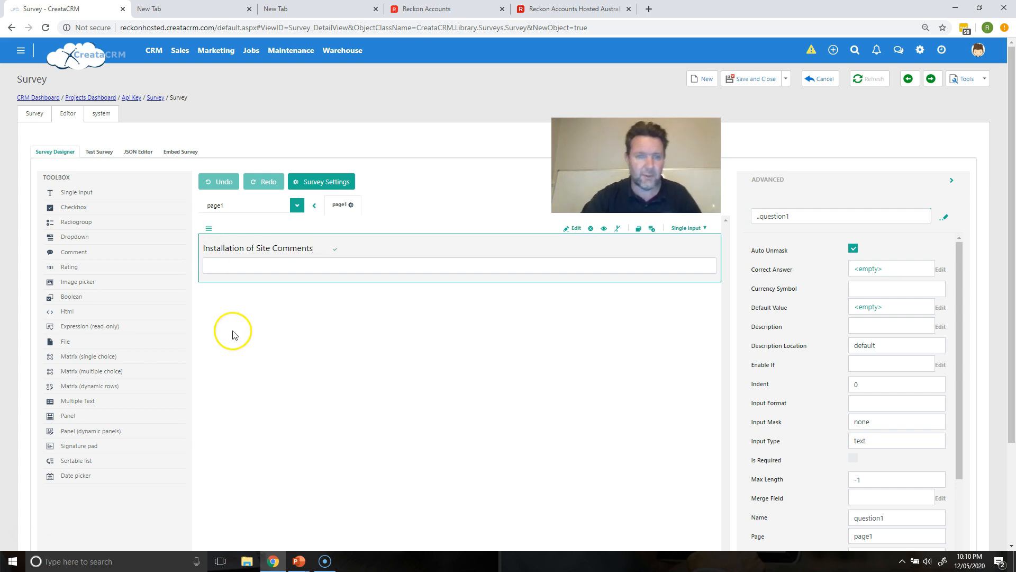
left_click(320, 335)
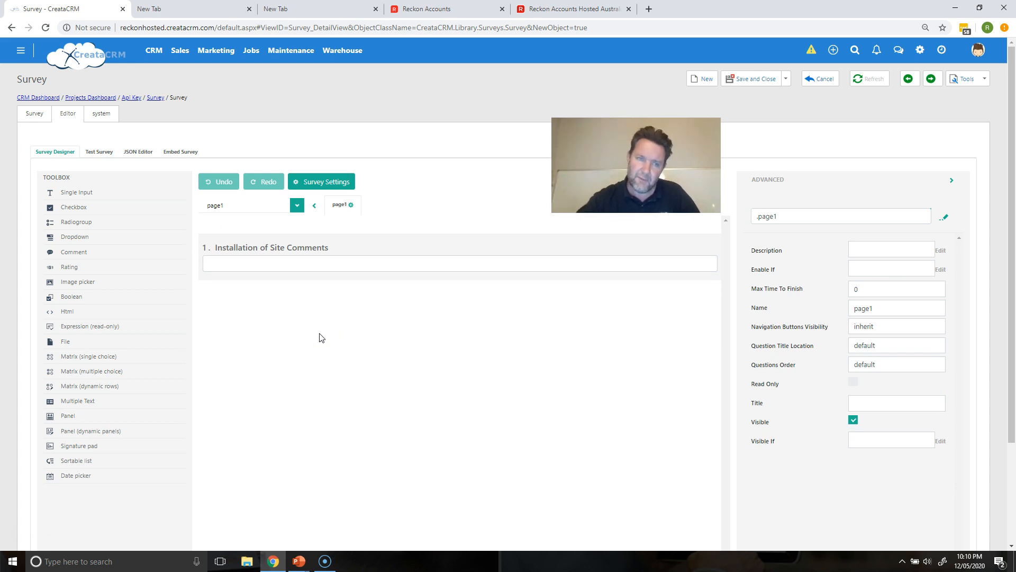
Step: Add a Dropdown question below it and title it Condition of Site
left_click_drag(200, 266, 329, 352)
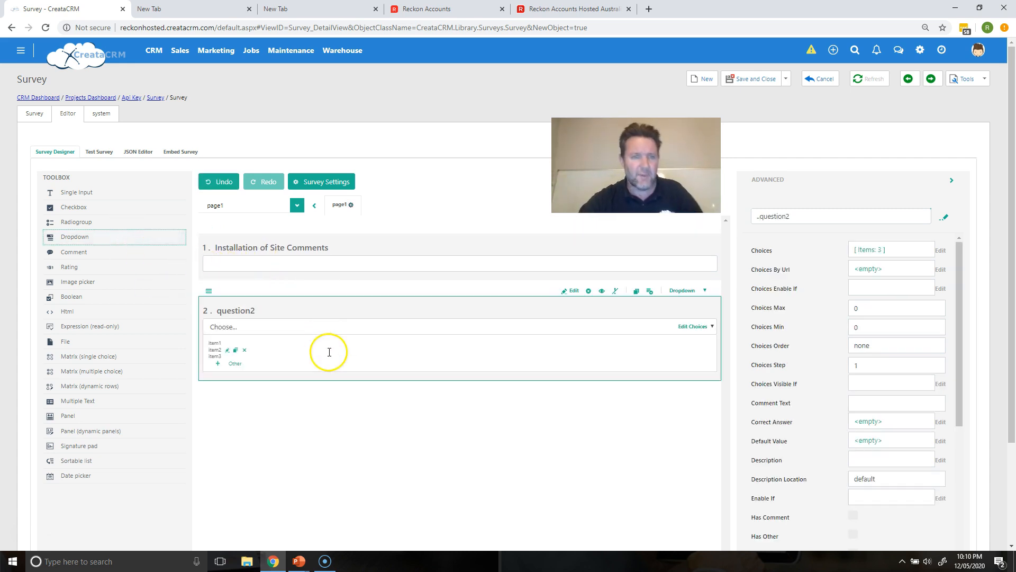
left_click(254, 311)
left_click(254, 311)
left_click_drag(252, 312, 177, 314)
type("Condition off")
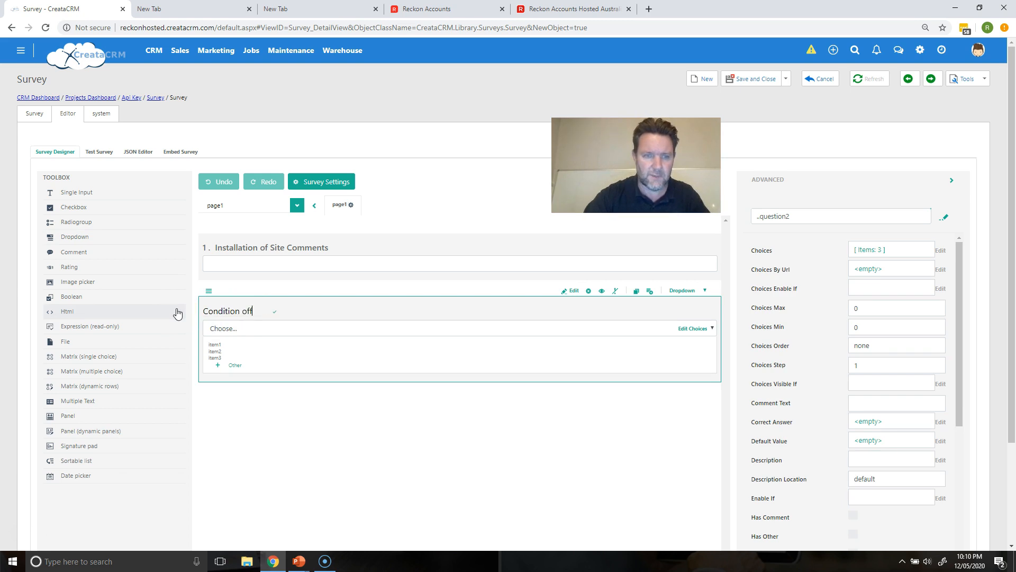
type("Site")
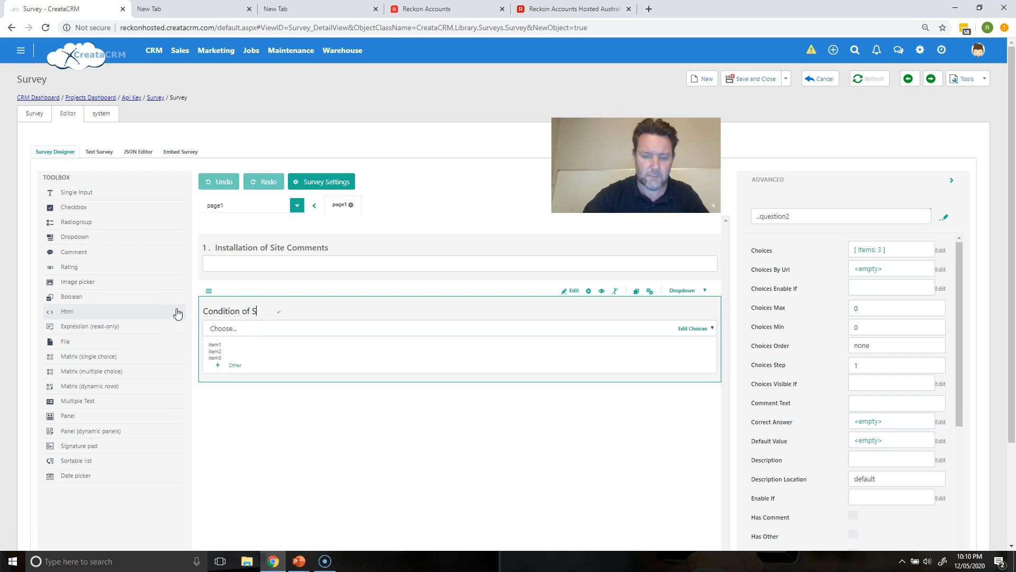
mouse_move(232, 345)
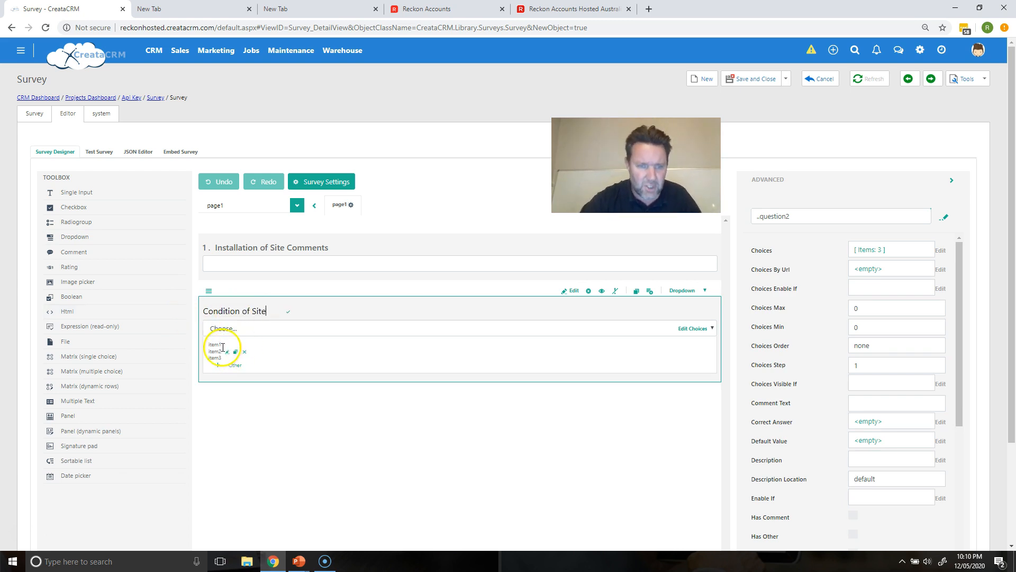
Step: Edit the dropdown's choices to Good, Bad and Cool and apply the changes
left_click(232, 344)
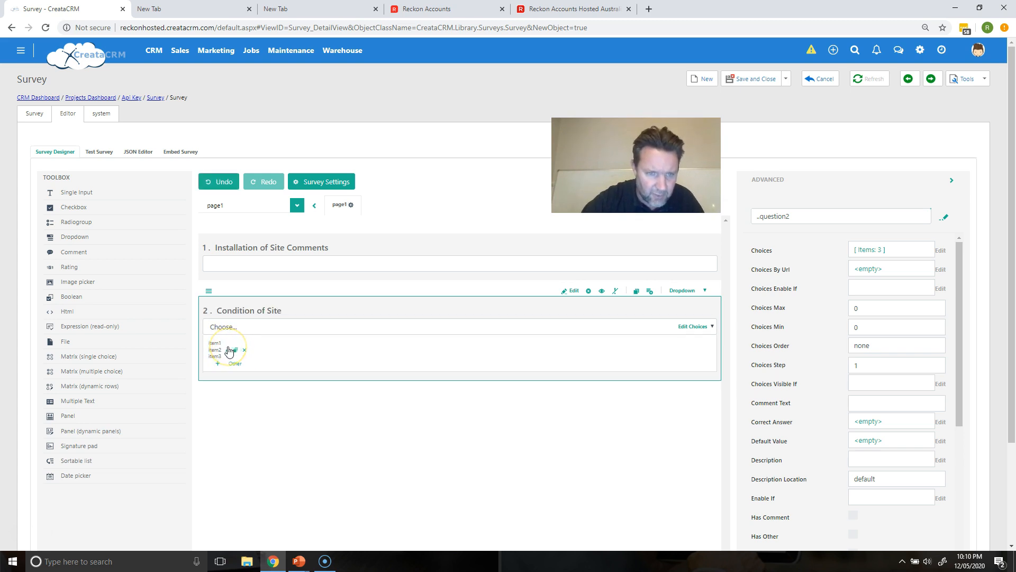
left_click(225, 345)
left_click(230, 328)
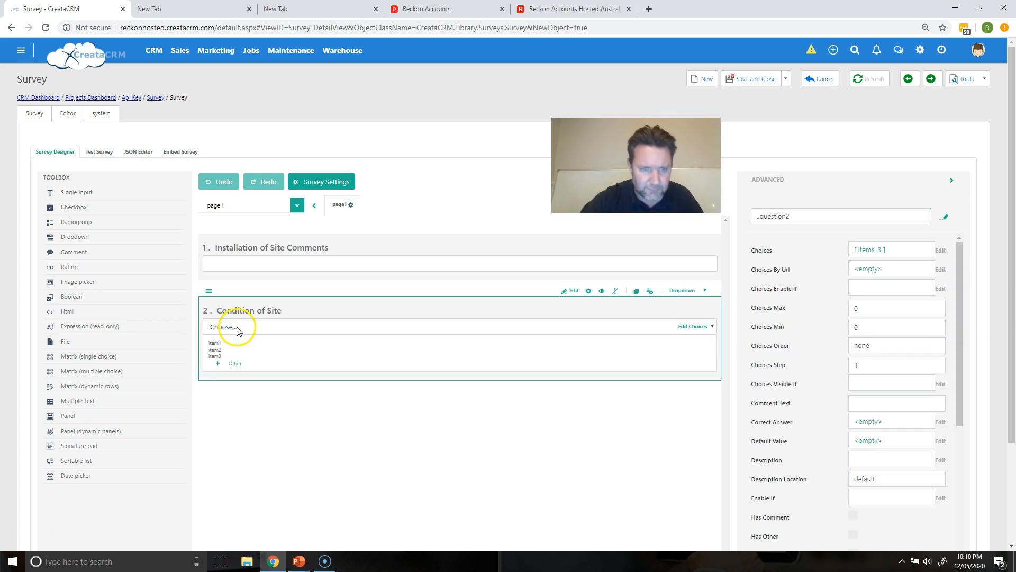
left_click(685, 327)
left_click(685, 327)
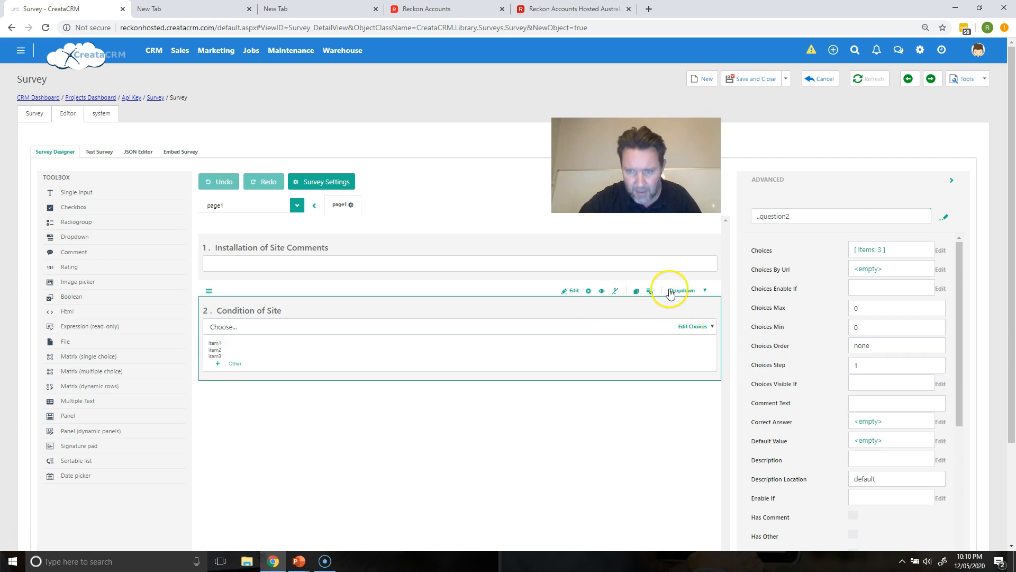
left_click(572, 291)
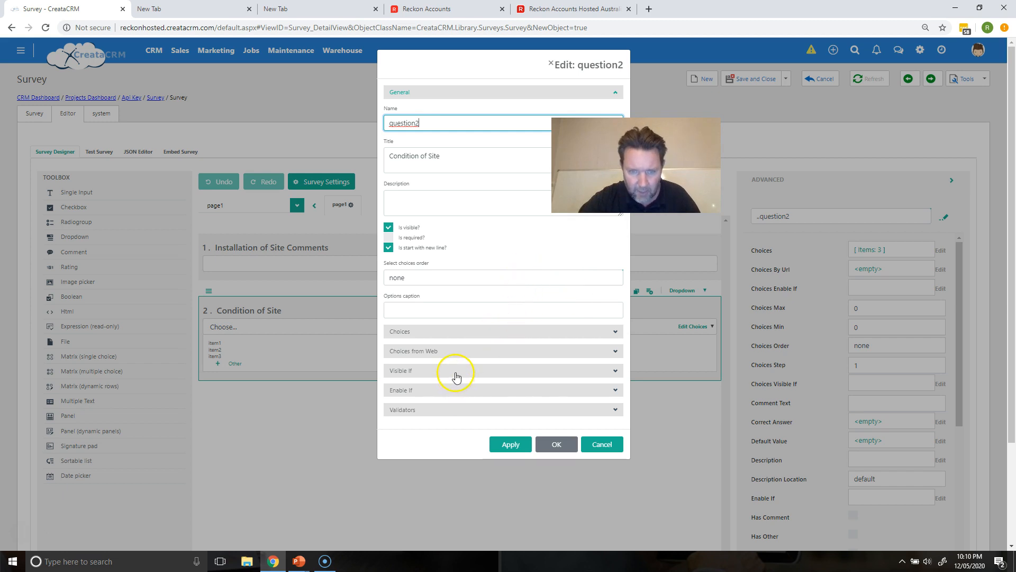
left_click(461, 332)
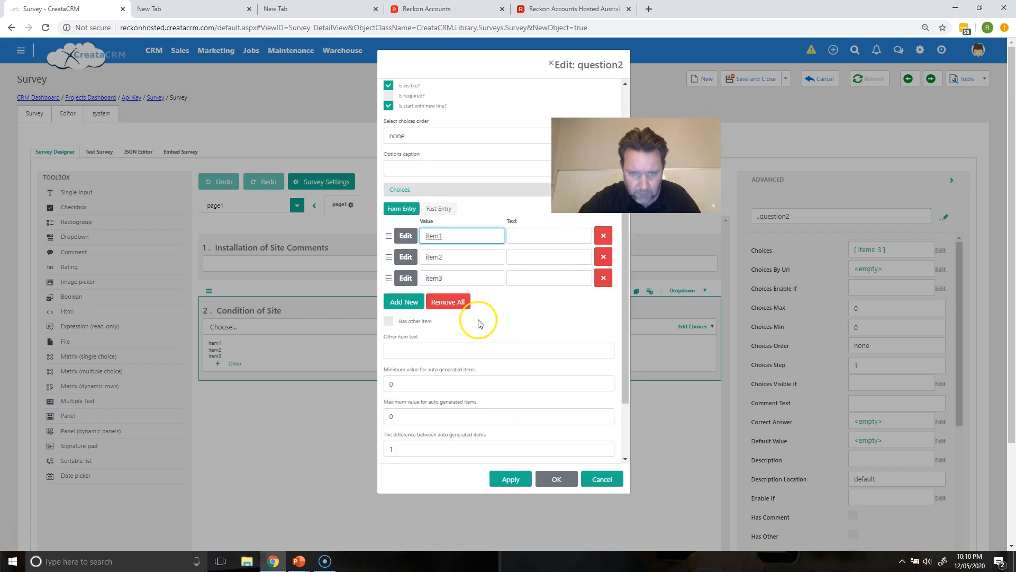
left_click_drag(486, 236, 403, 238)
type("Good")
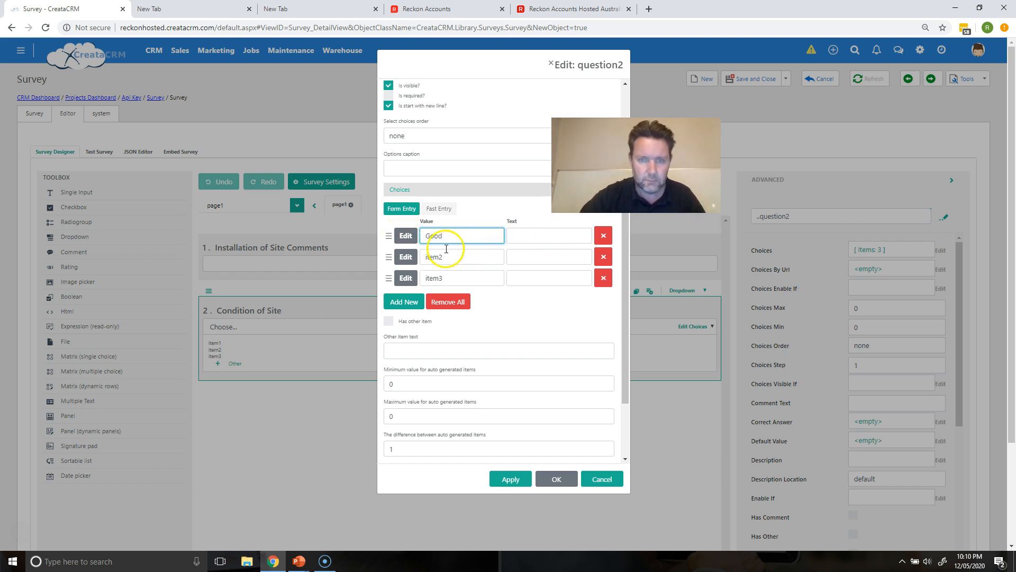
left_click_drag(452, 257, 405, 259)
type("Bad")
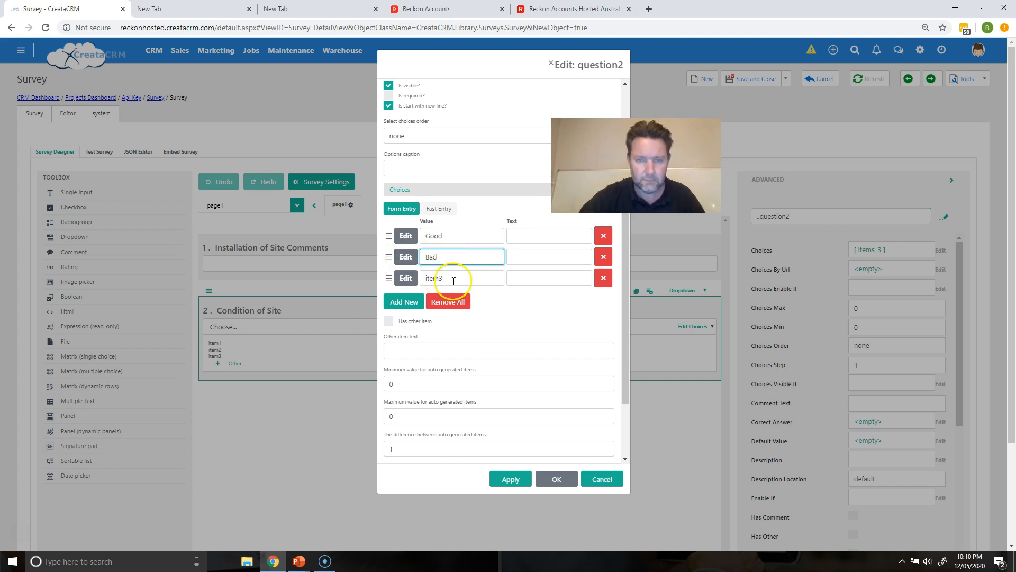
left_click_drag(453, 278, 398, 279)
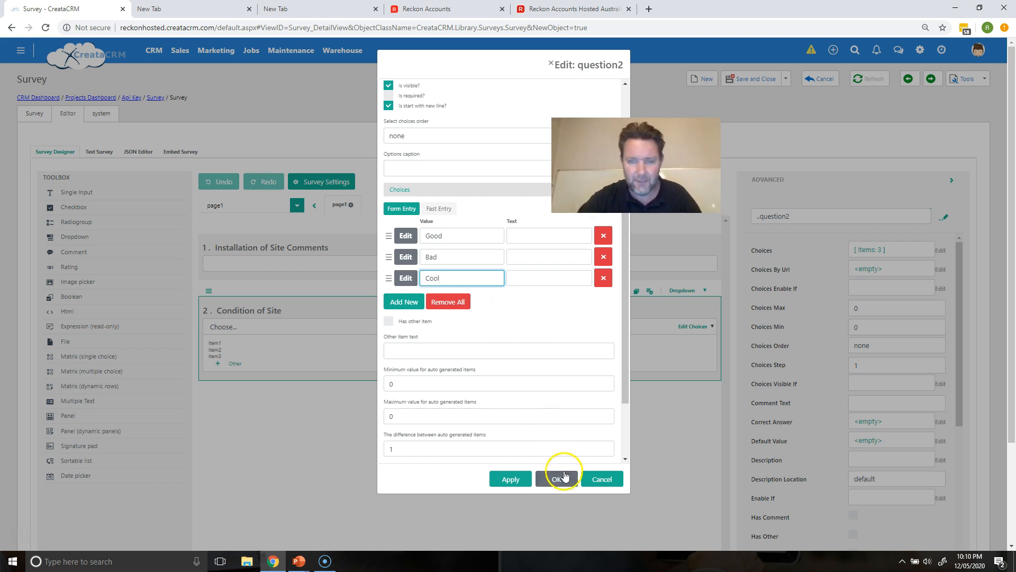
left_click(519, 478)
left_click(540, 480)
left_click(359, 328)
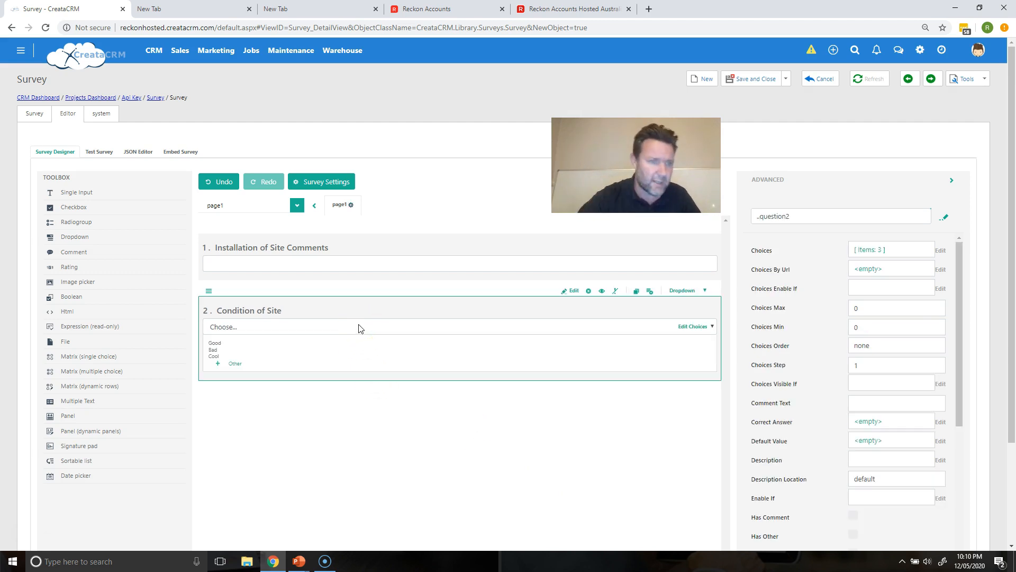
Step: Add a Rating question below the dropdown and title it Your Rating of Site
left_click_drag(106, 268, 244, 304)
left_click(236, 344)
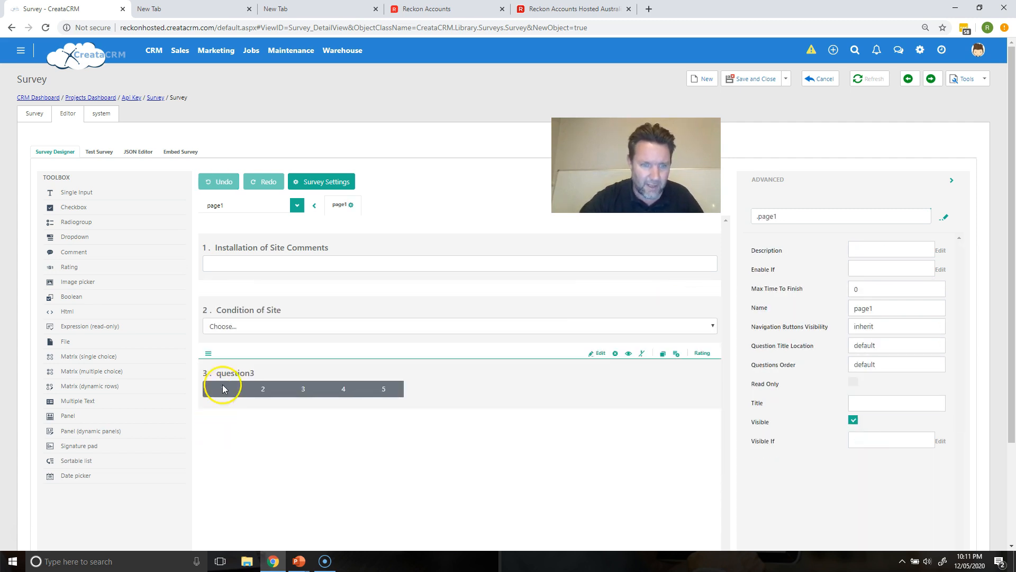
left_click(234, 372)
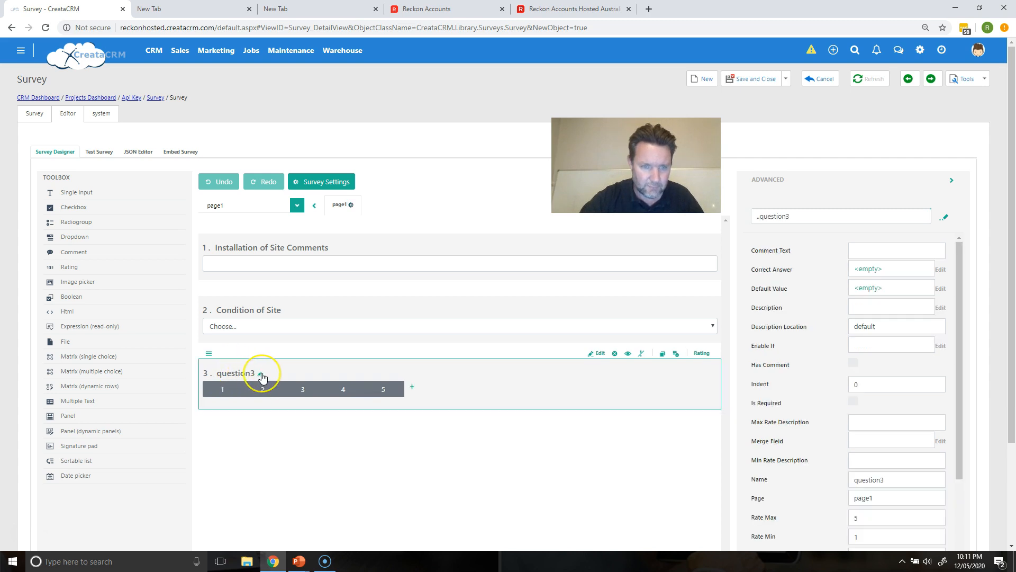
left_click(261, 374)
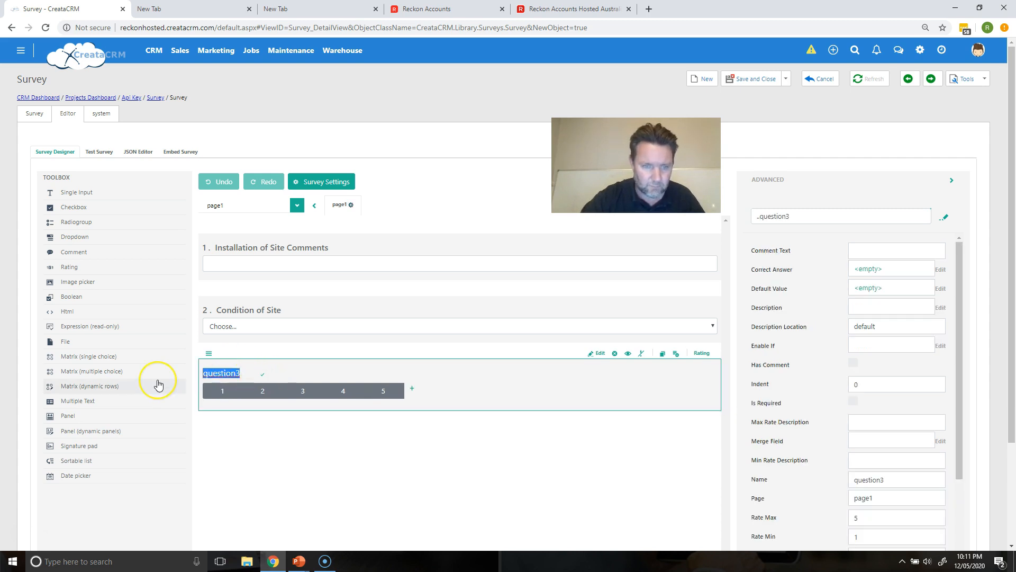
type("Your Rating of Site")
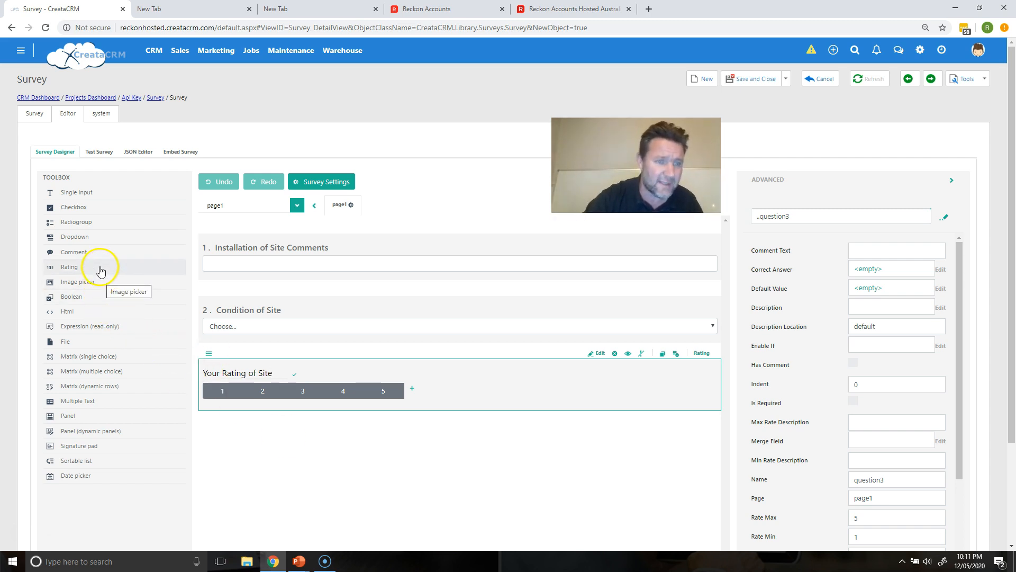
Step: Add a Comment question at the end of page1 and title it Your Comments
left_click_drag(100, 253, 254, 476)
left_click_drag(110, 260, 272, 481)
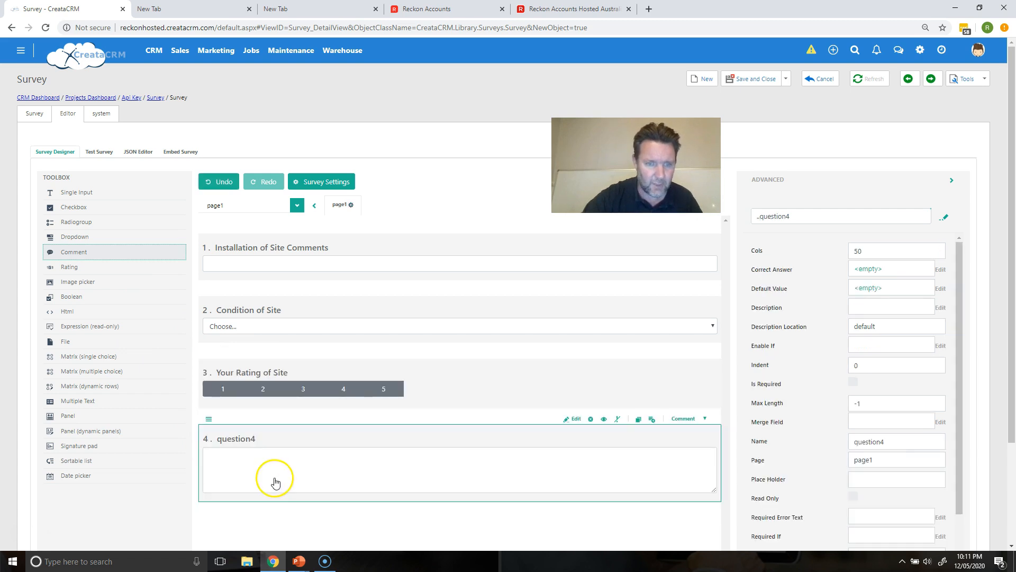
left_click(255, 442)
left_click_drag(261, 443, 183, 438)
type("Your")
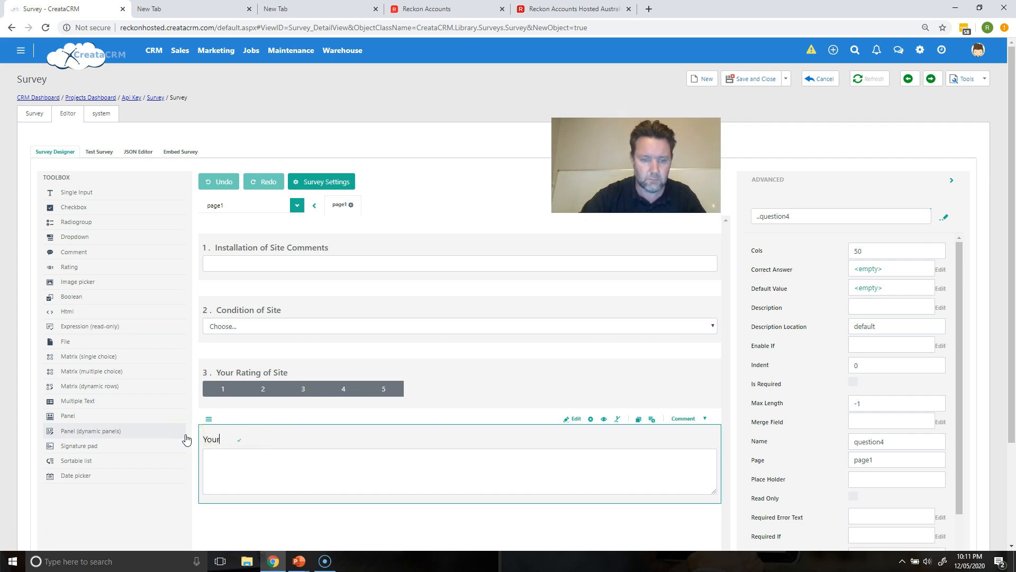
type(" Commetns")
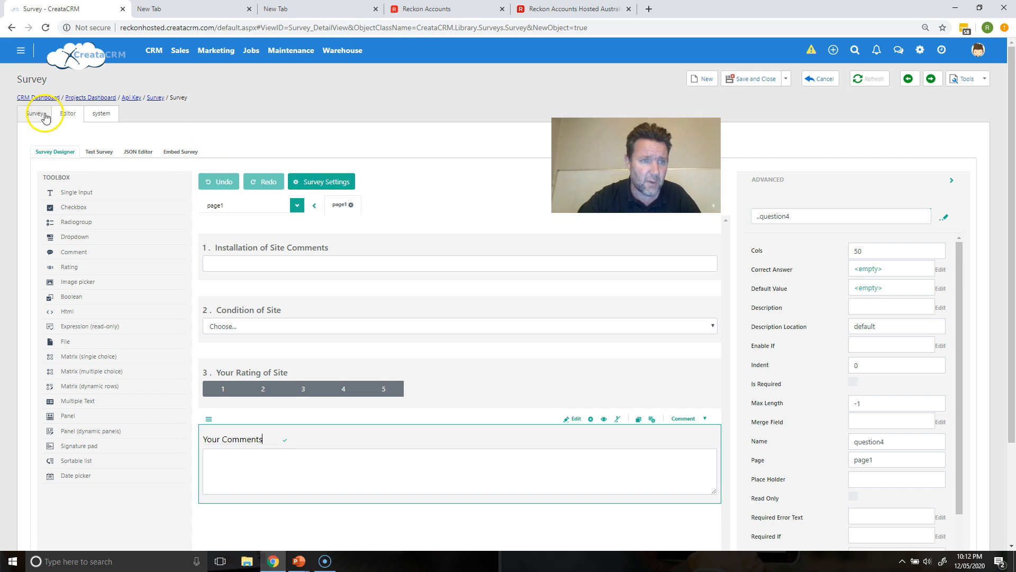
Step: Save the survey and view it
left_click(46, 115)
left_click(70, 114)
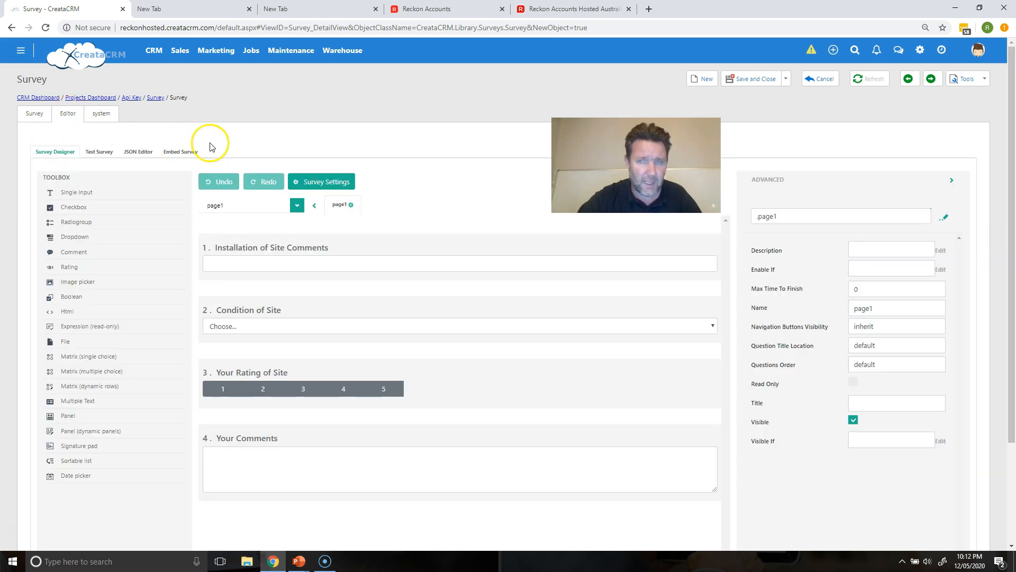
left_click(786, 79)
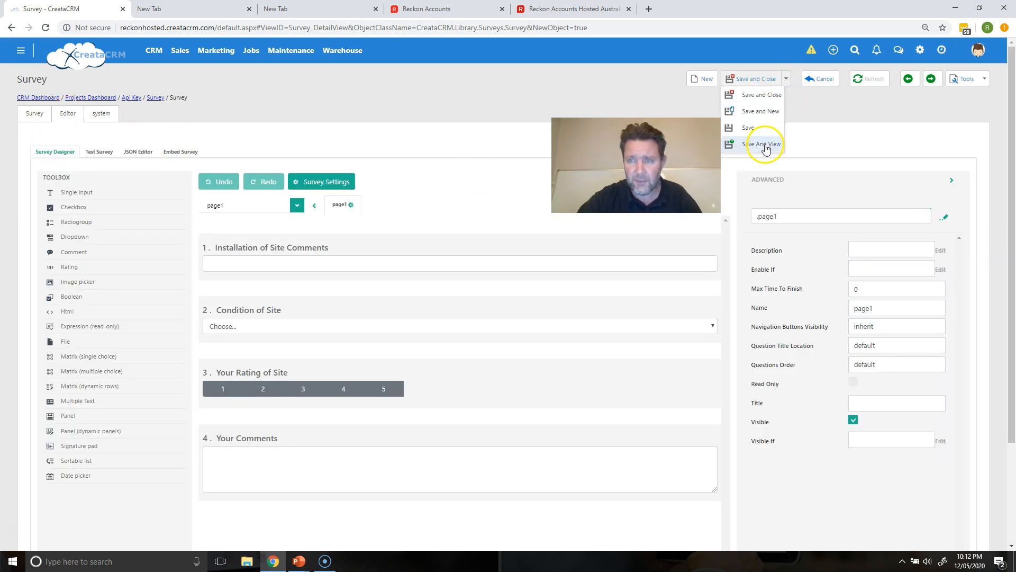
left_click(765, 148)
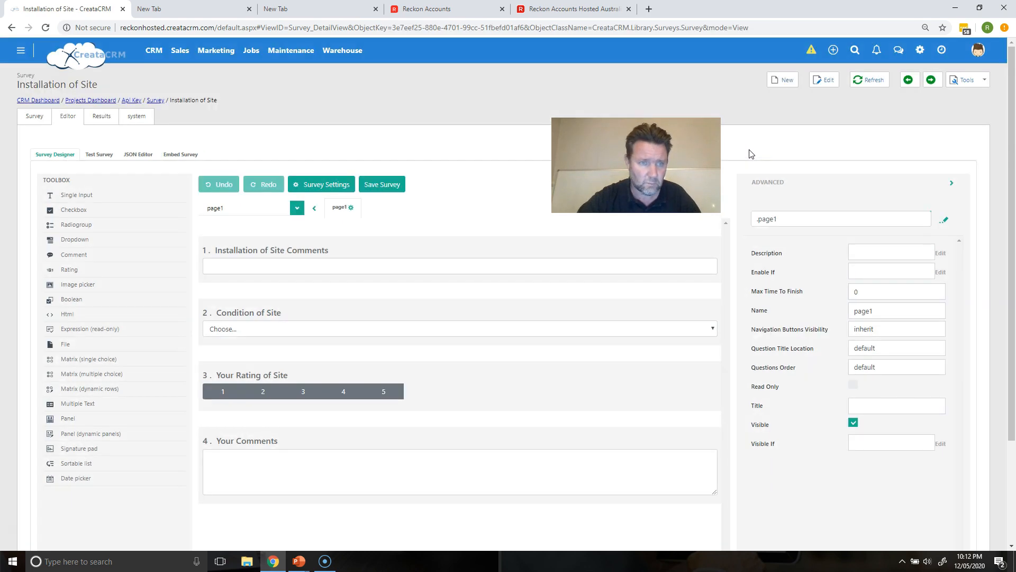
Step: Save the survey design in the designer
left_click(387, 184)
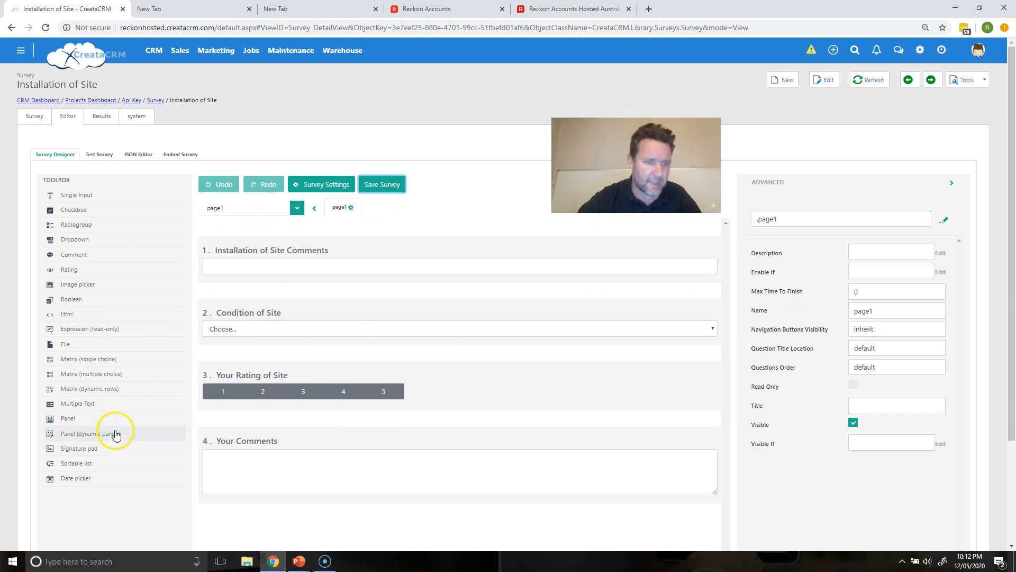
left_click_drag(65, 344, 93, 355)
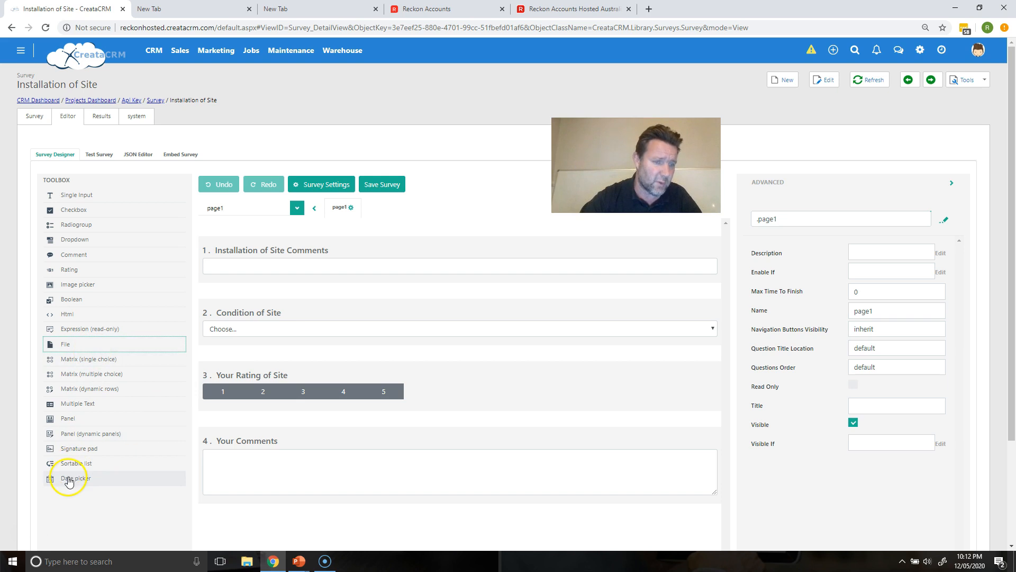
mouse_move(79, 449)
left_mouse_down()
mouse_move(302, 451)
mouse_move(47, 386)
left_mouse_up()
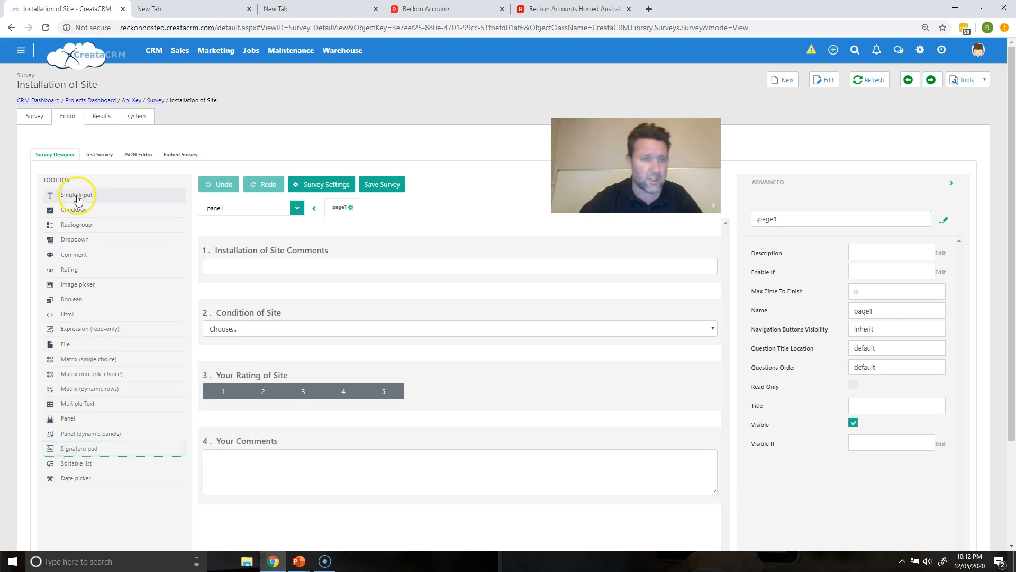
Step: Try setting the survey type to Task on the survey's details
left_click(98, 117)
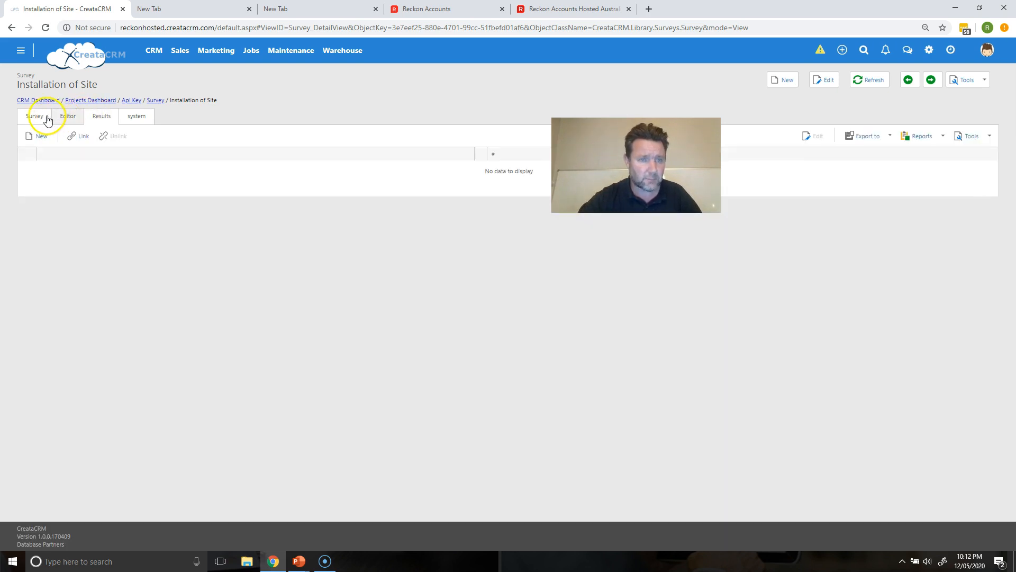
left_click(47, 118)
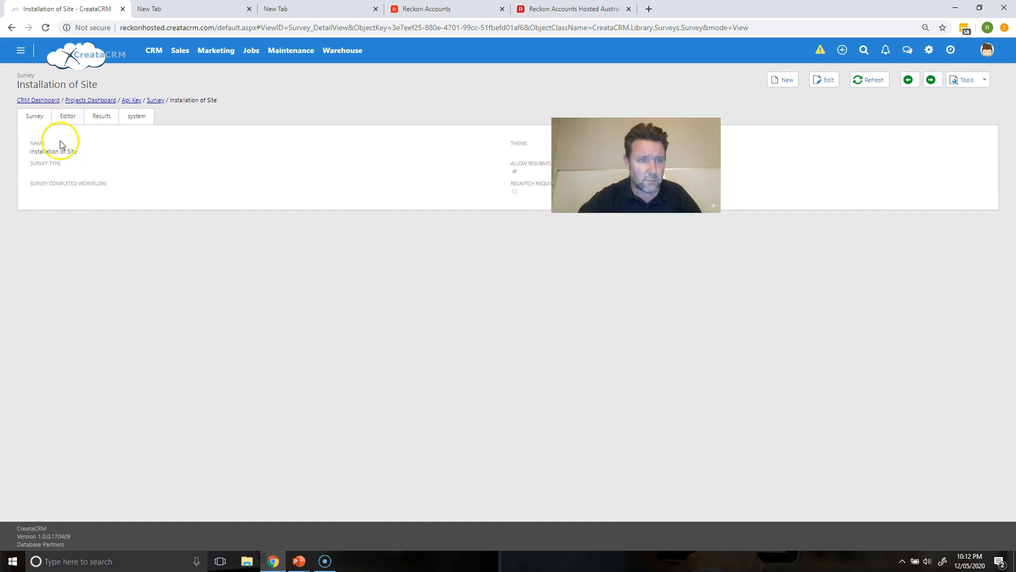
left_click(36, 175)
left_click(42, 176)
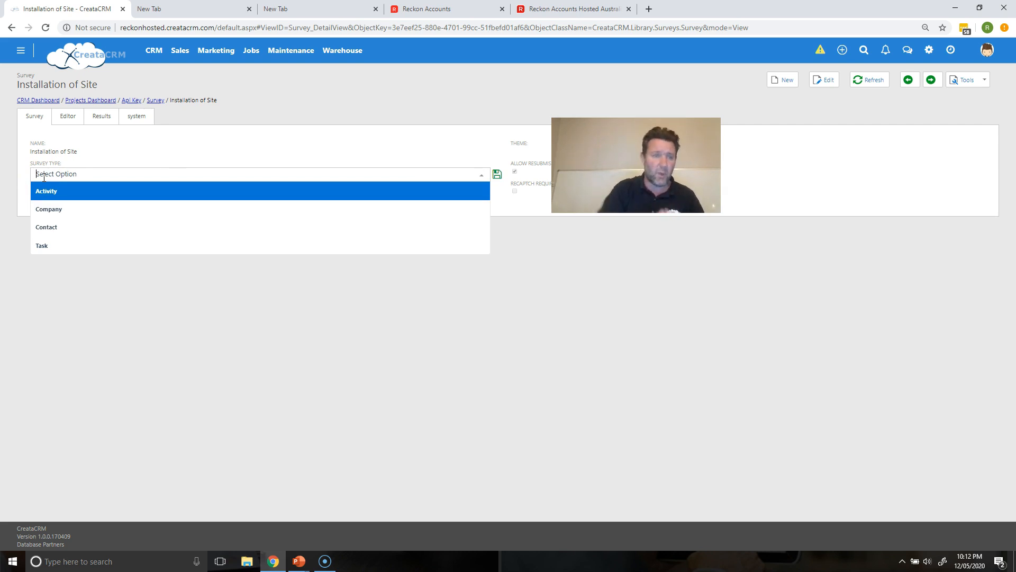
left_click(48, 246)
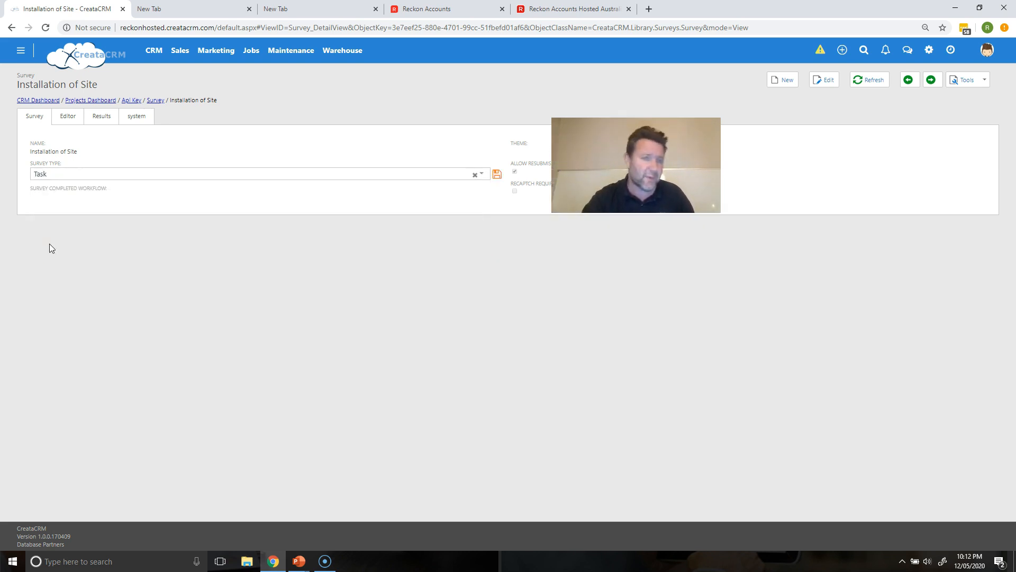
left_click(91, 171)
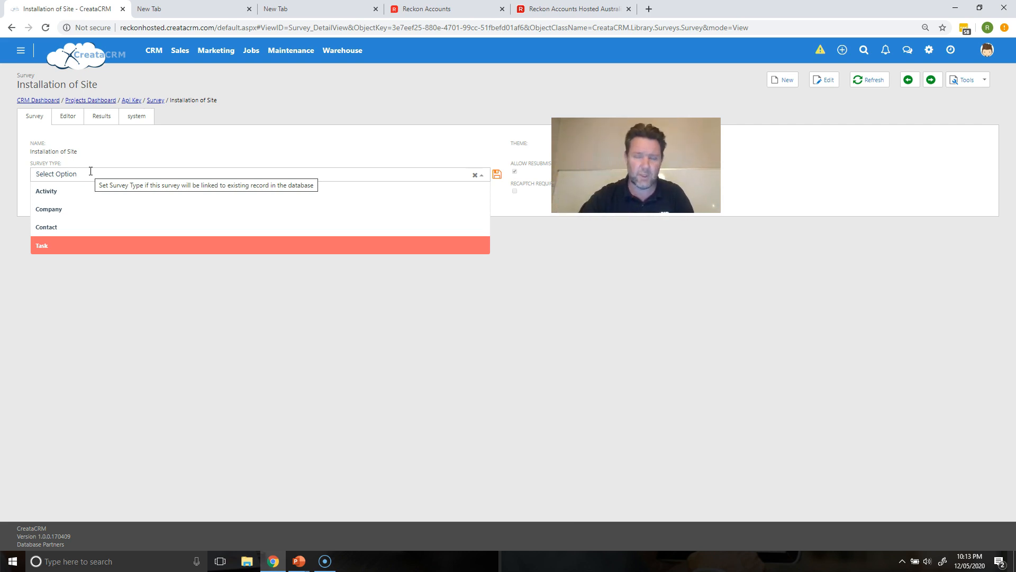
left_click(86, 242)
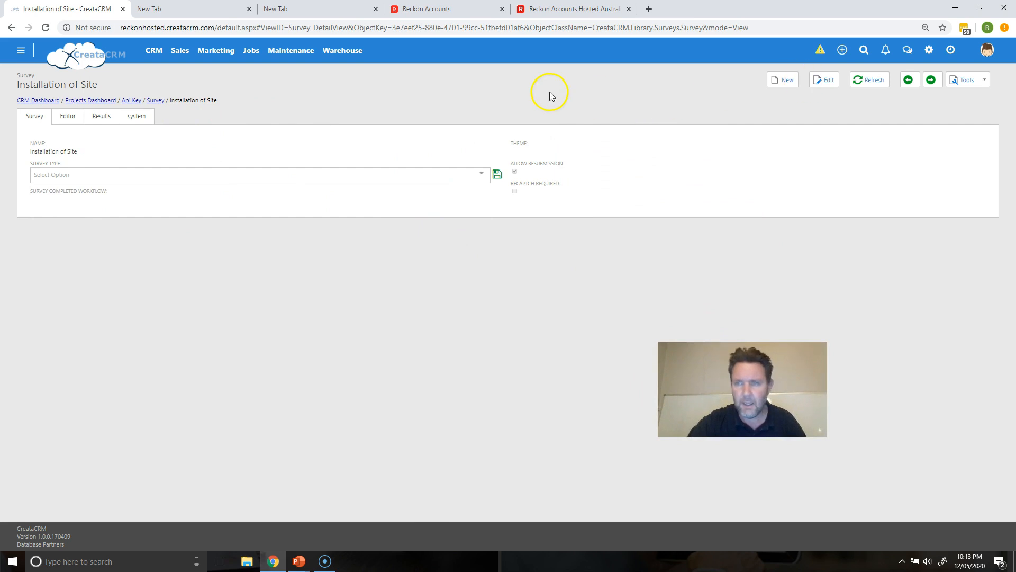
Step: Set the survey type to Task and save the field
left_click(68, 116)
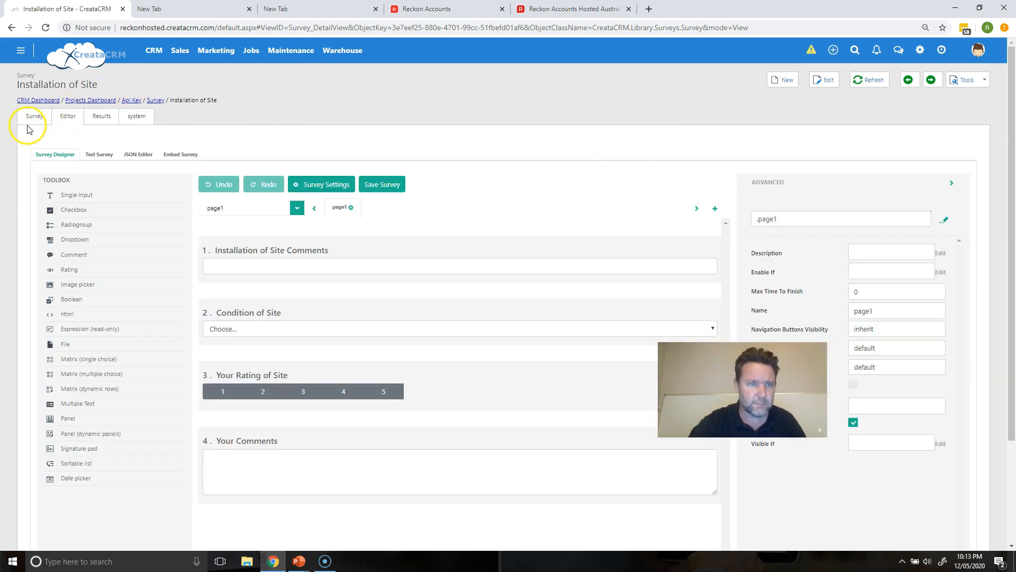
left_click(37, 123)
left_click(58, 121)
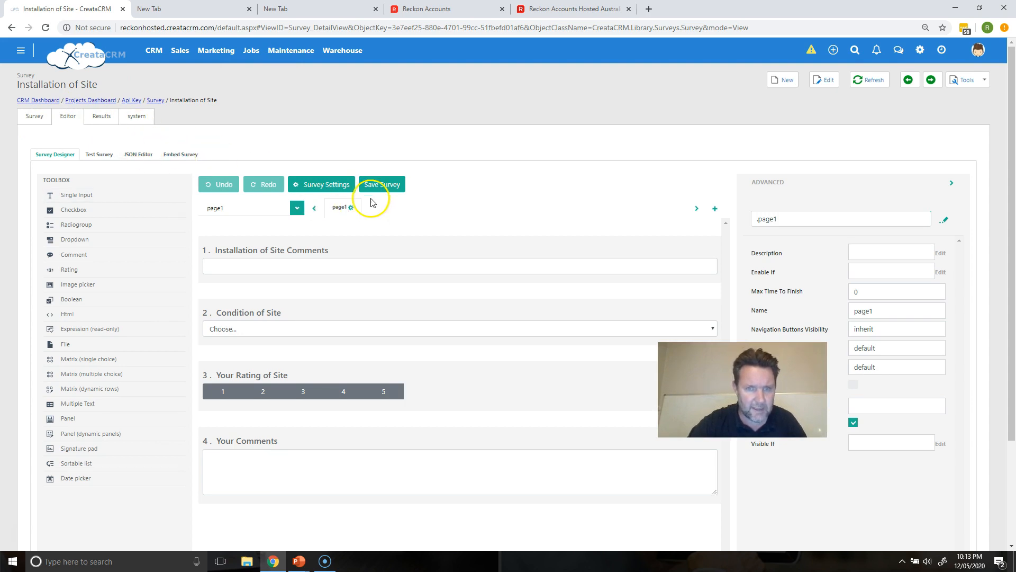
left_click(32, 116)
left_click(97, 178)
left_click(87, 245)
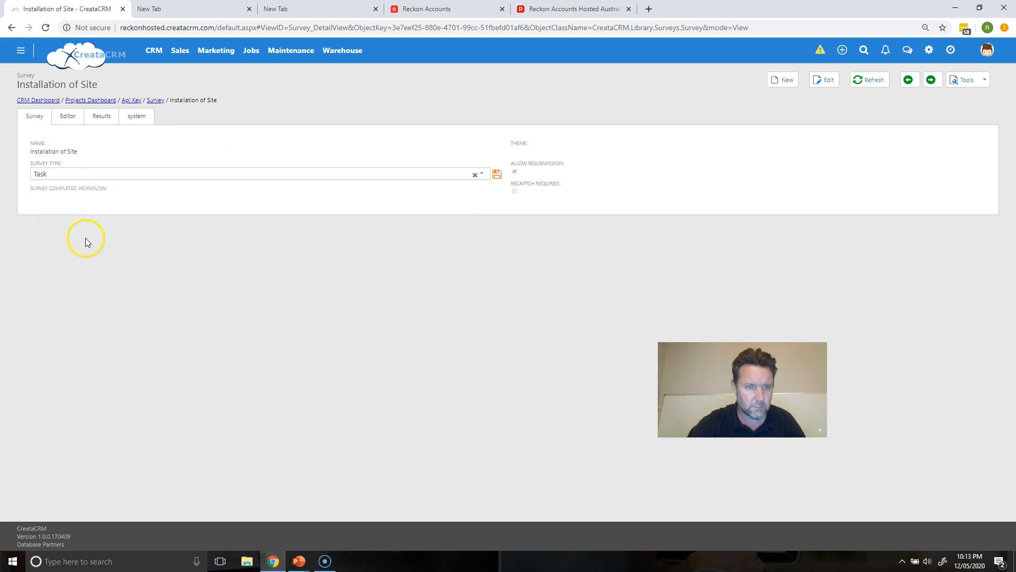
left_click(496, 175)
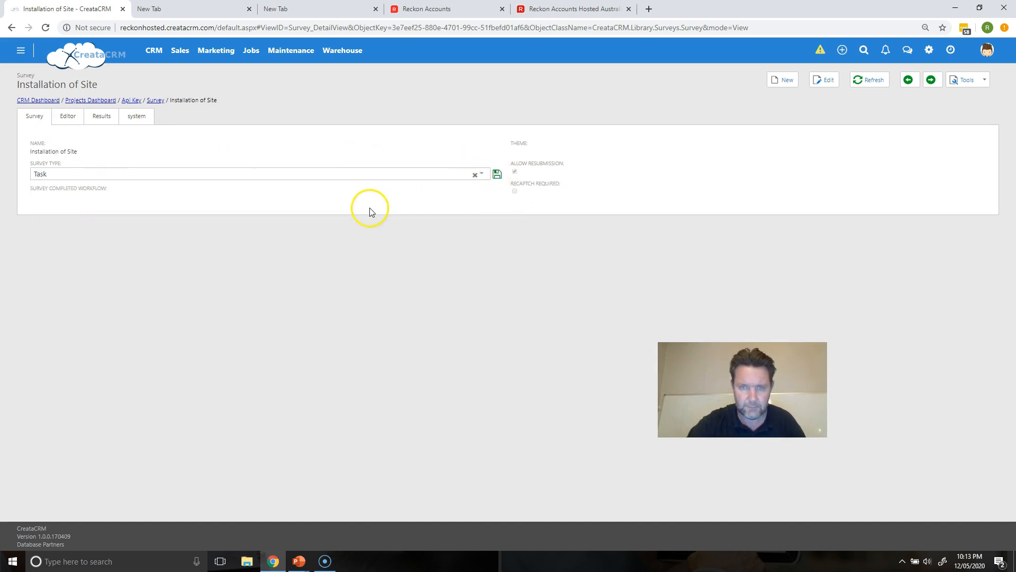
Step: Add a Boolean question above the comments, title it Is this person a nice person, and save the survey
left_click(68, 117)
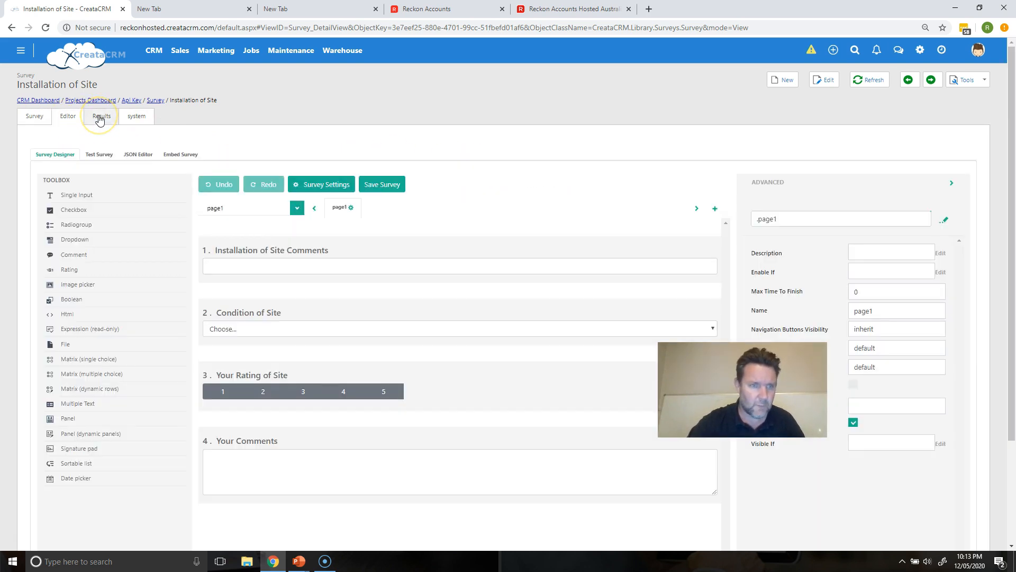
left_click(99, 119)
left_click(31, 117)
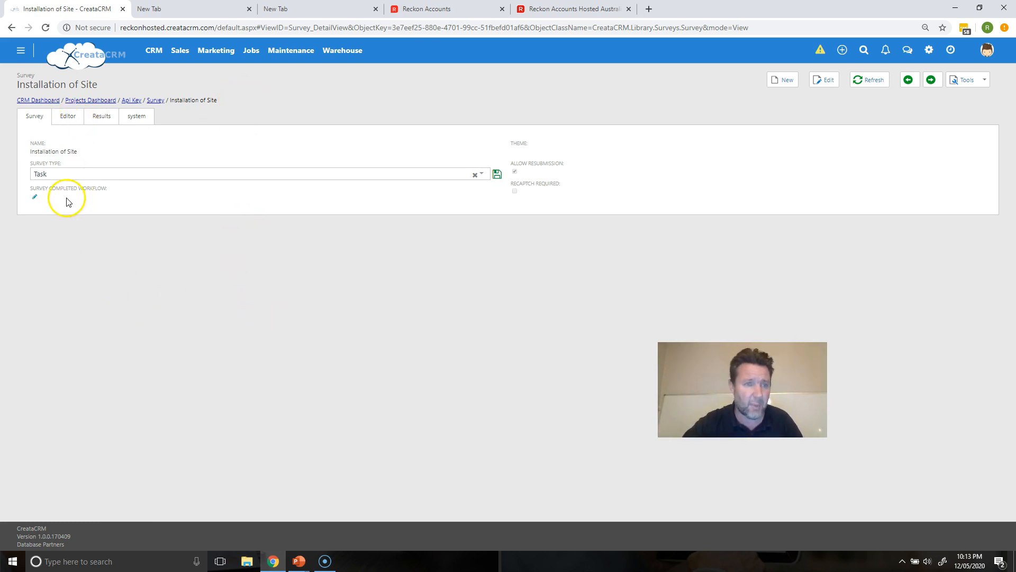
left_click(71, 122)
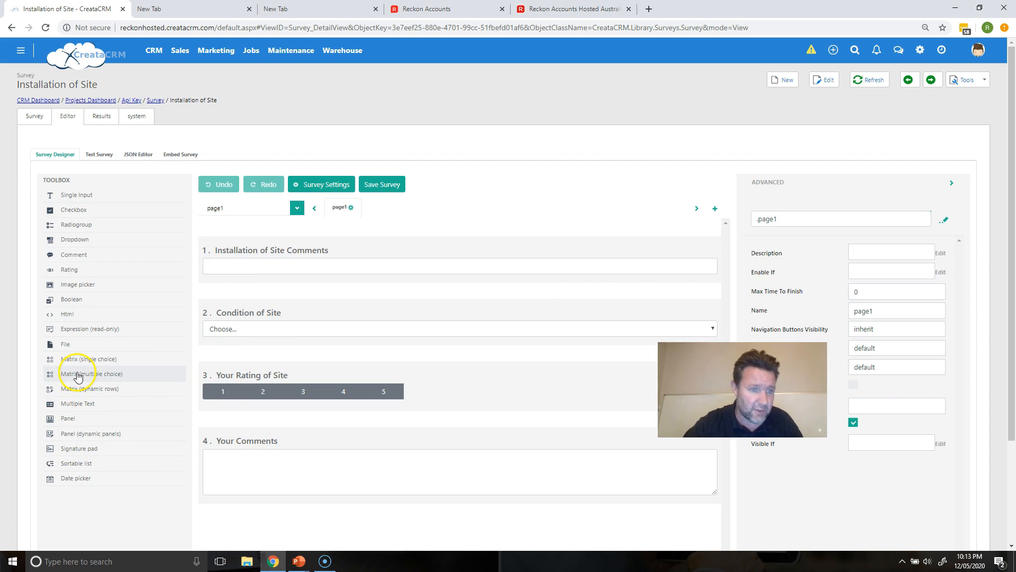
left_click_drag(79, 305, 241, 448)
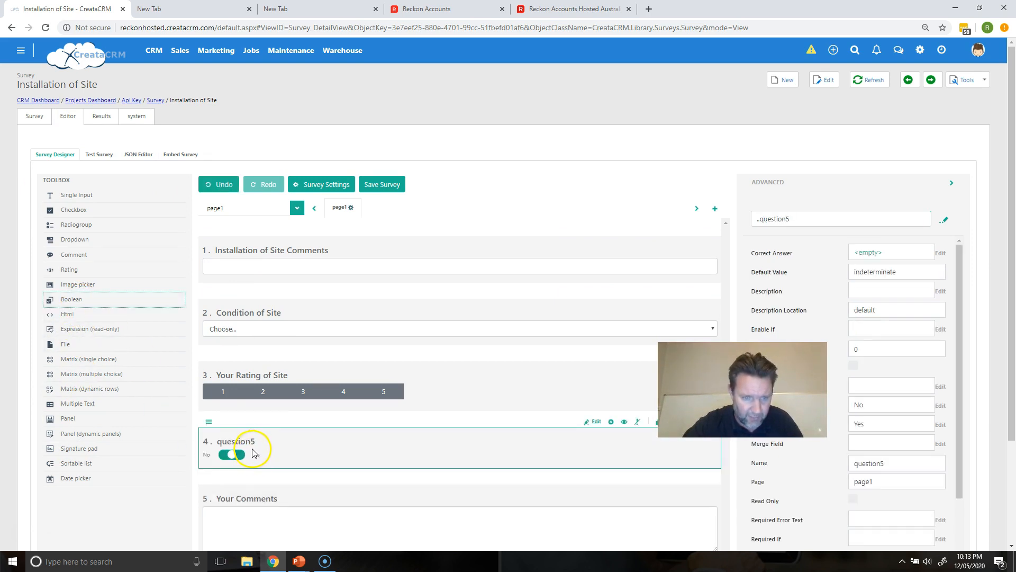
left_click(257, 443)
left_click_drag(259, 444, 154, 438)
type("Is this person a nice person")
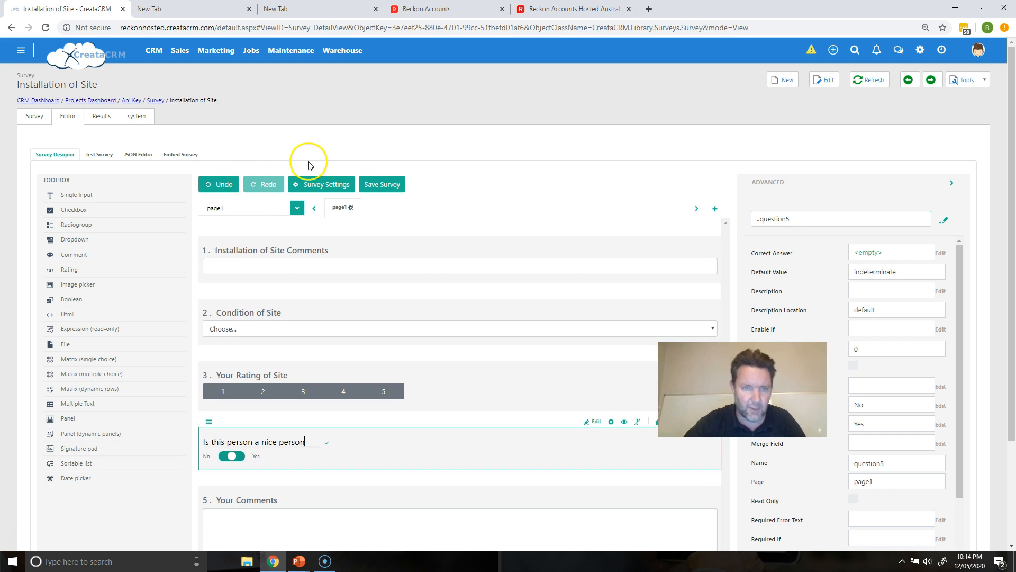
left_click(384, 185)
left_click(338, 216)
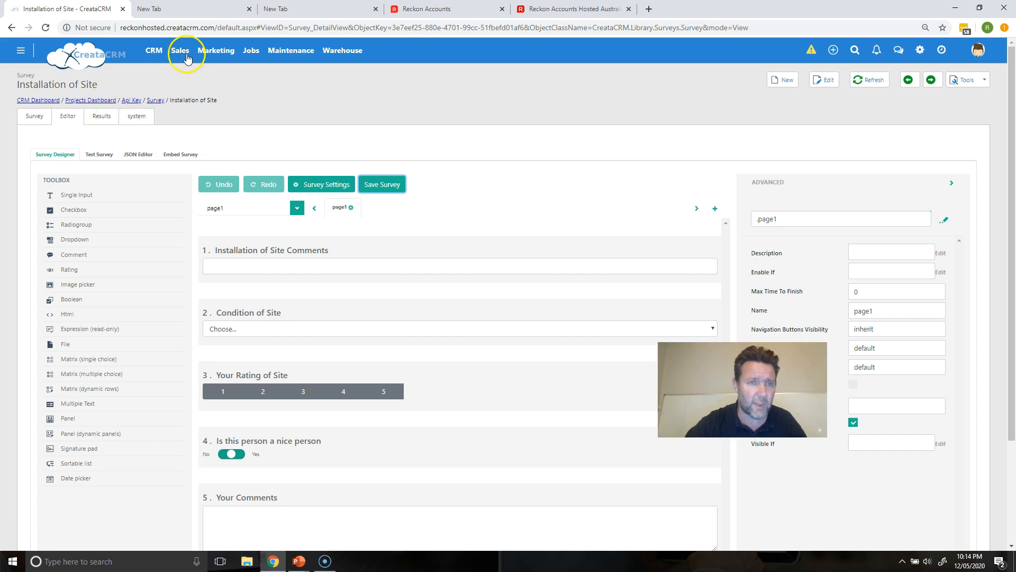
Step: Open the Jobs list and open job #180564 - Repair on Job
mouse_move(253, 51)
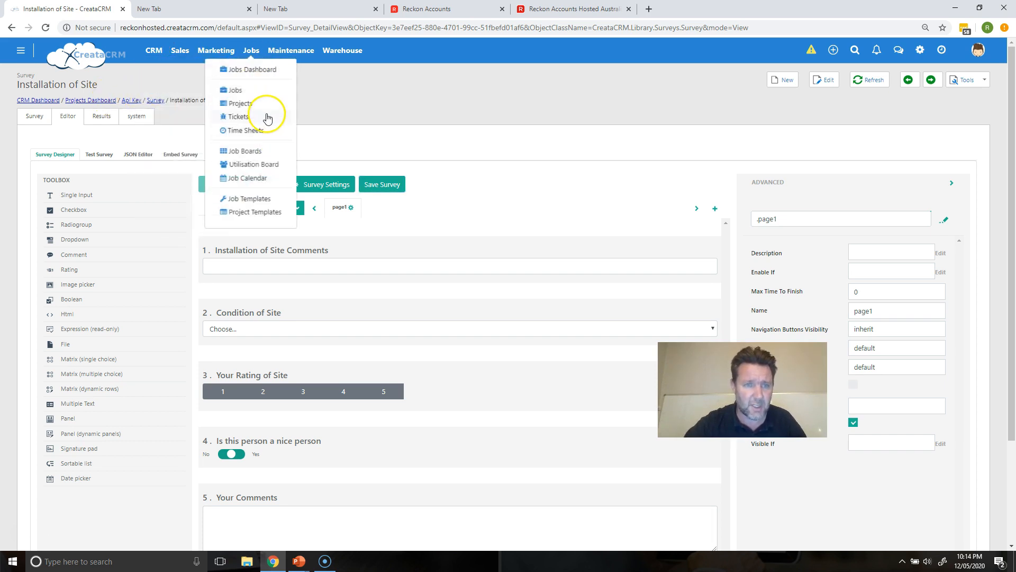
left_click(265, 89)
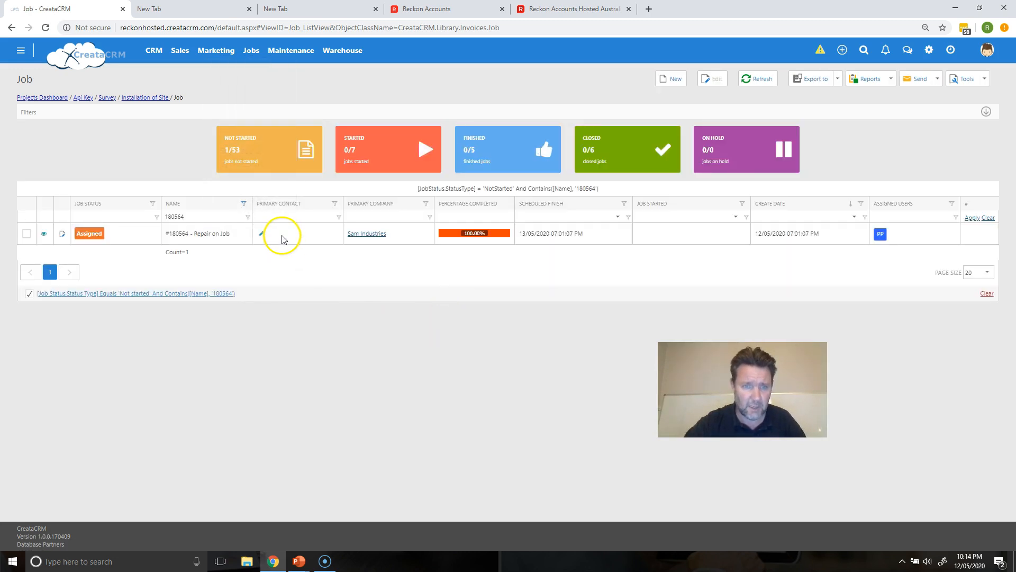
left_click(281, 236)
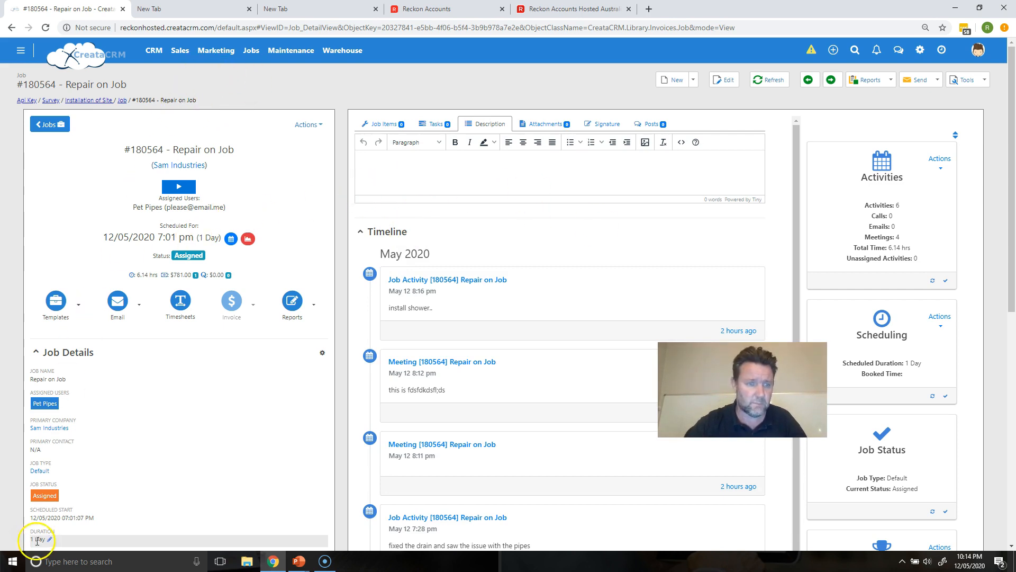
Step: Add a new task named new test to the job
left_click(434, 123)
left_click(446, 162)
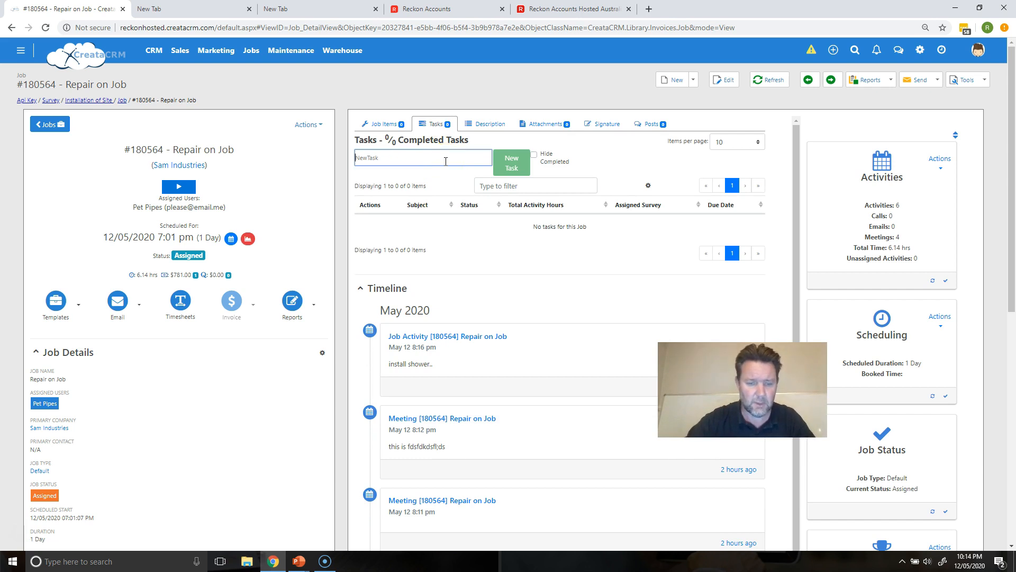
type("new")
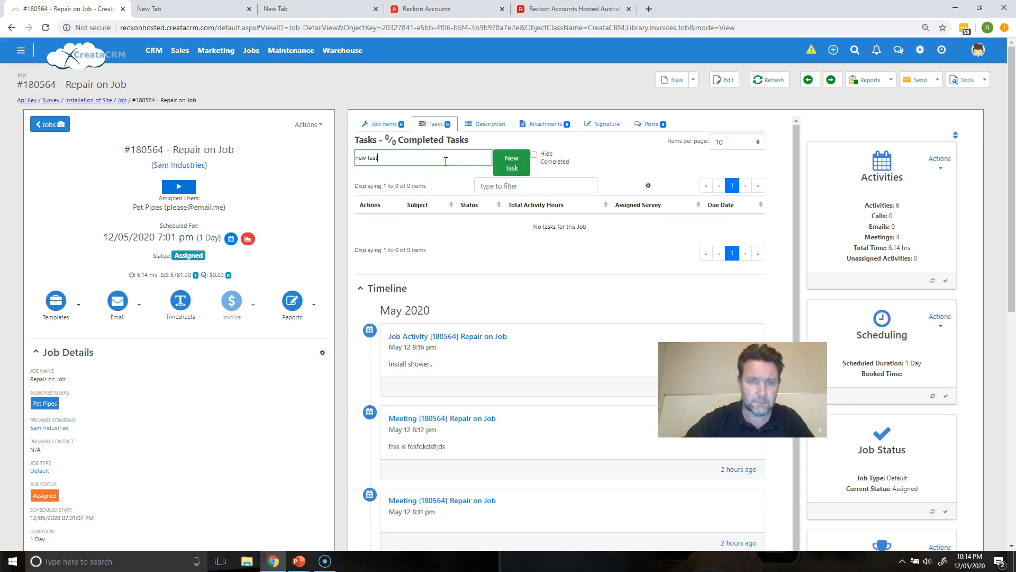
type(" test")
left_click(511, 160)
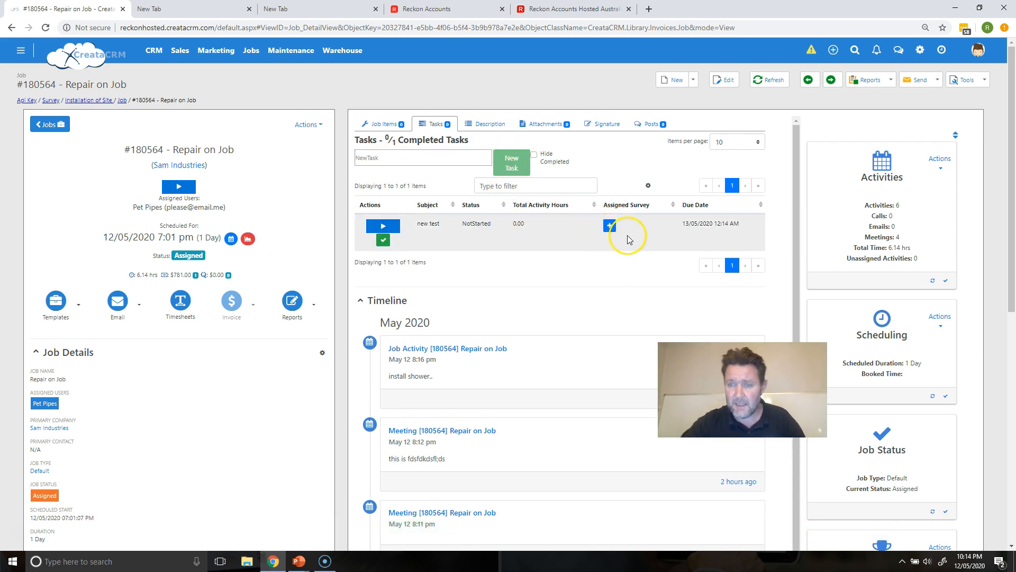
Step: Assign the Installation of Site survey to the new test task
left_click(609, 226)
left_click(613, 227)
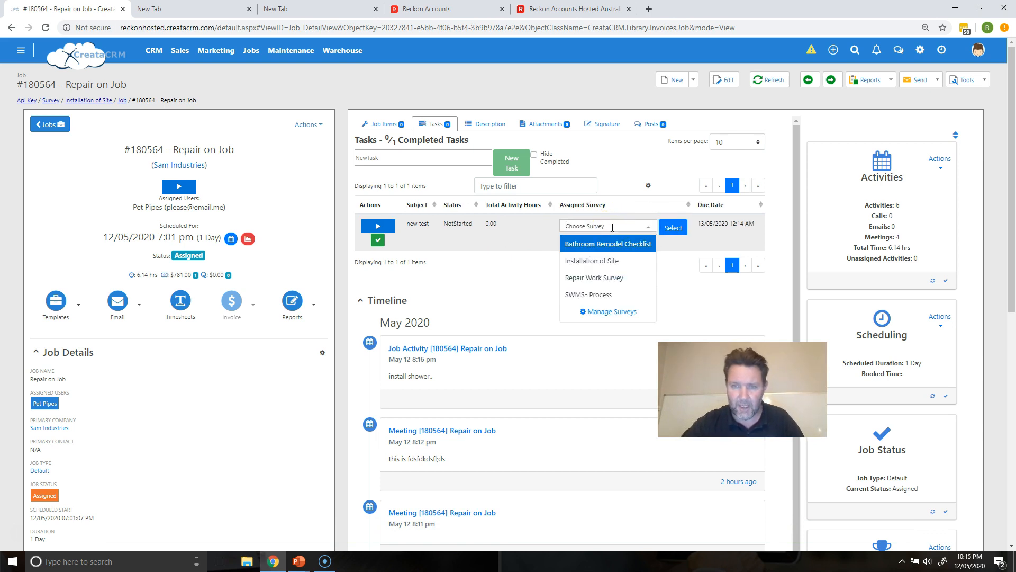
left_click(598, 260)
left_click(668, 228)
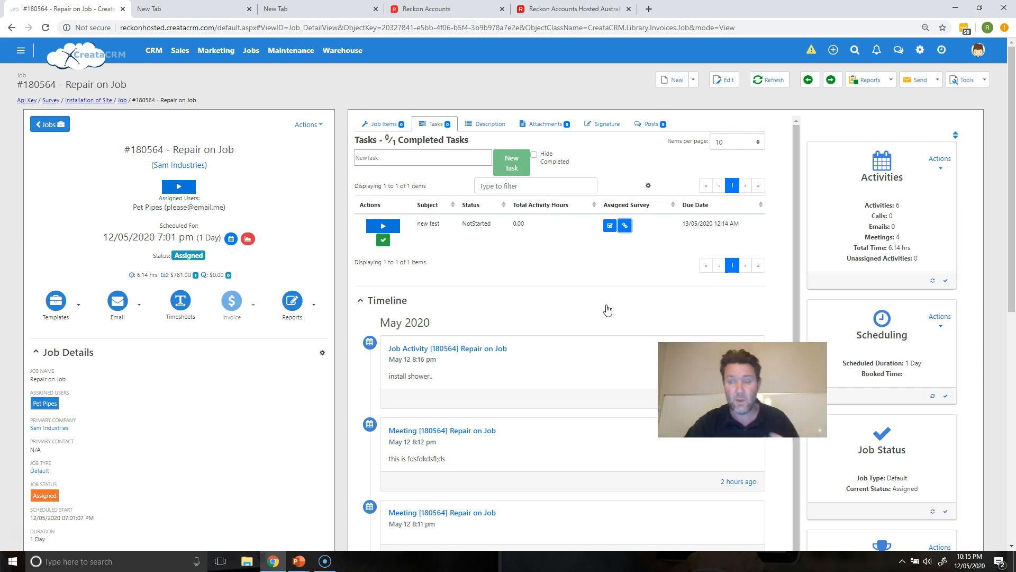
Step: Post a message on the job mentioning Admin: fill in this install site survey
left_click(649, 125)
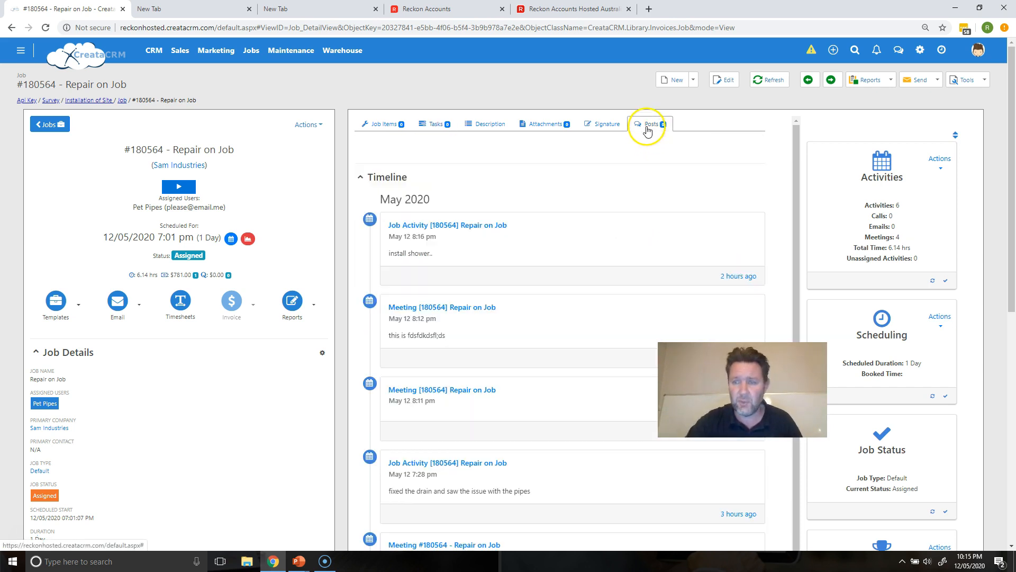
left_click(748, 142)
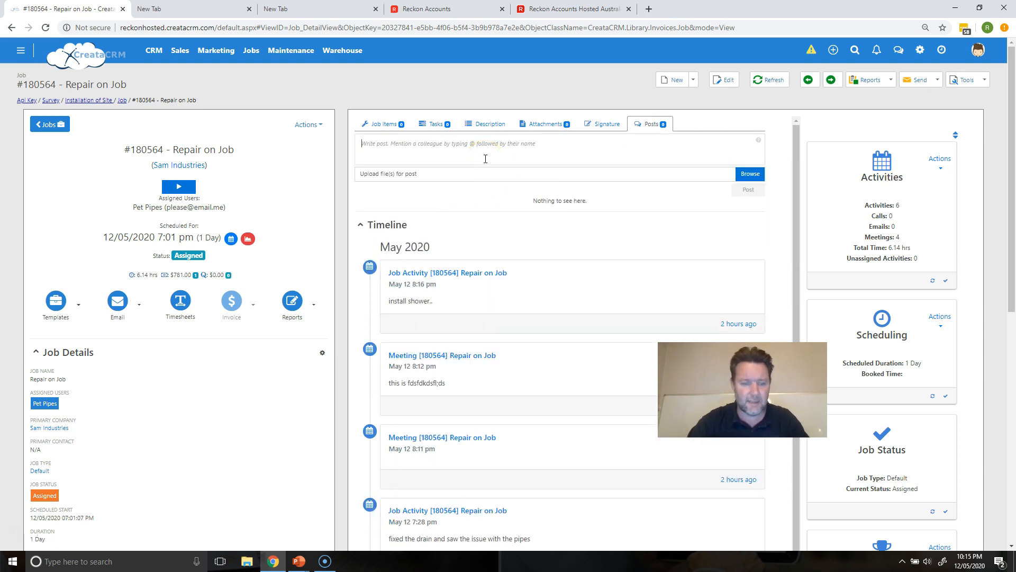
type("@")
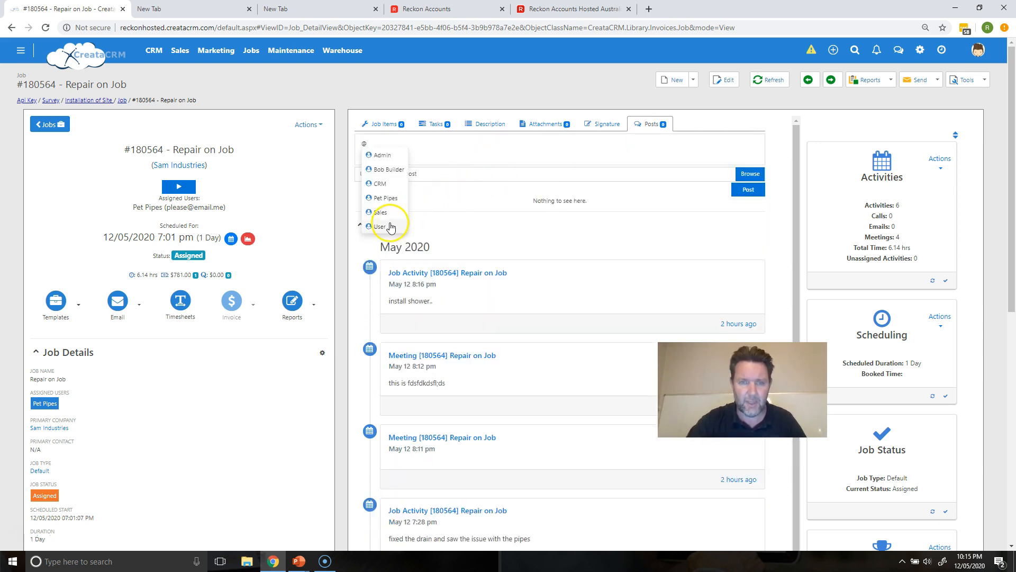
left_click(386, 155)
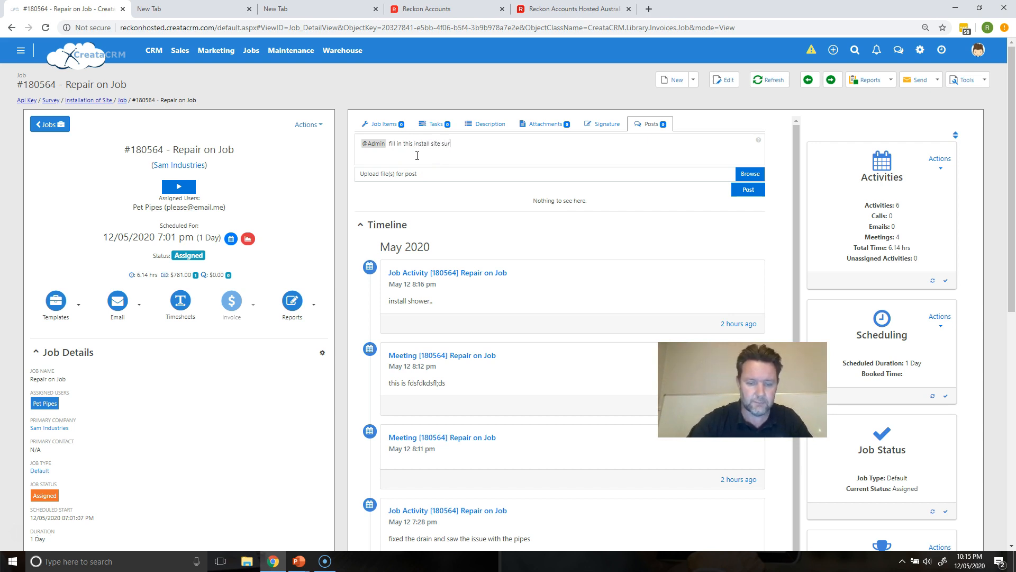
left_click(747, 189)
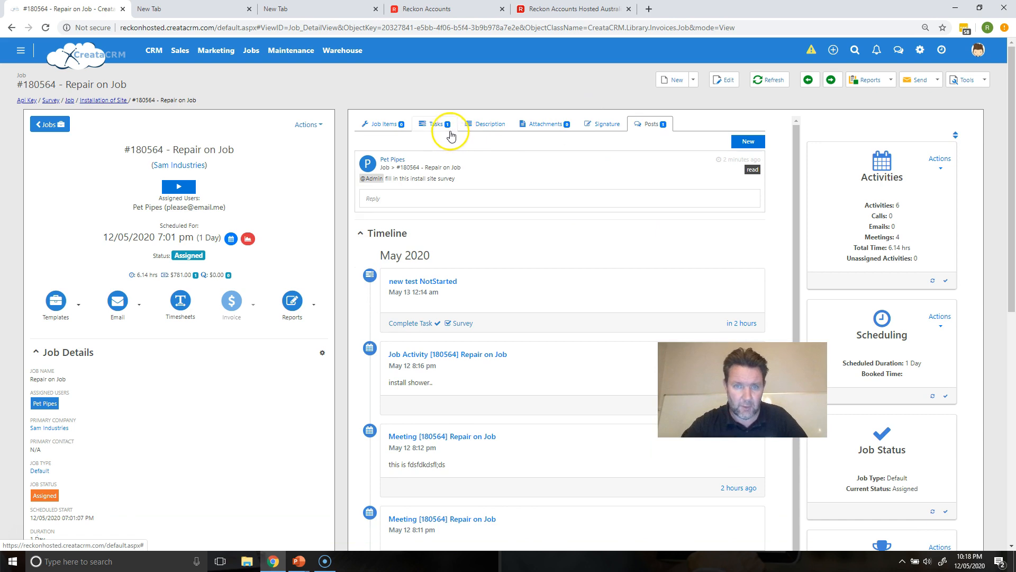
Step: Open the task's Installation of Site survey and enter "this is a good site" as the site comments
left_click(449, 127)
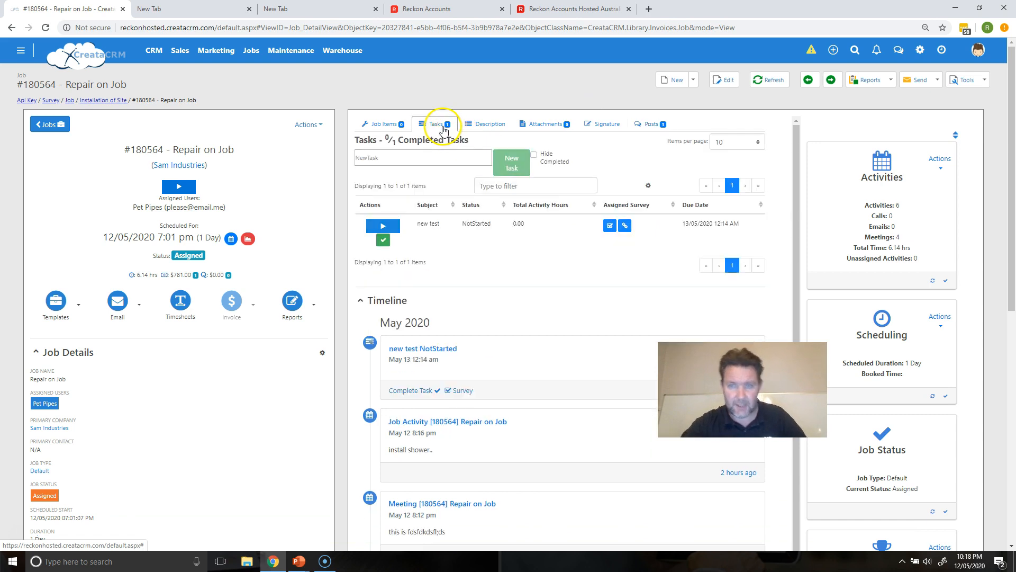
left_click(610, 227)
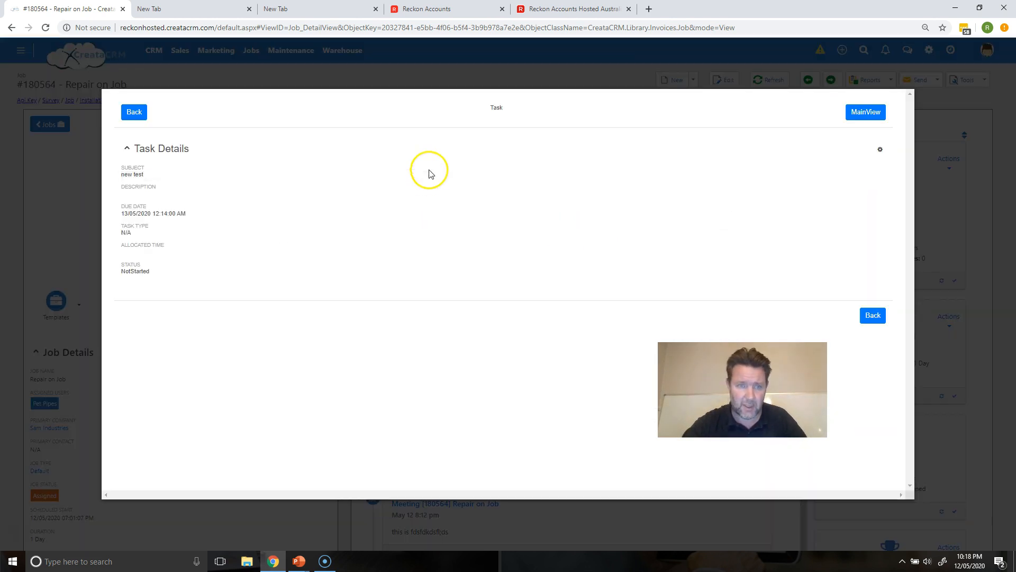
left_click(140, 117)
left_click(365, 178)
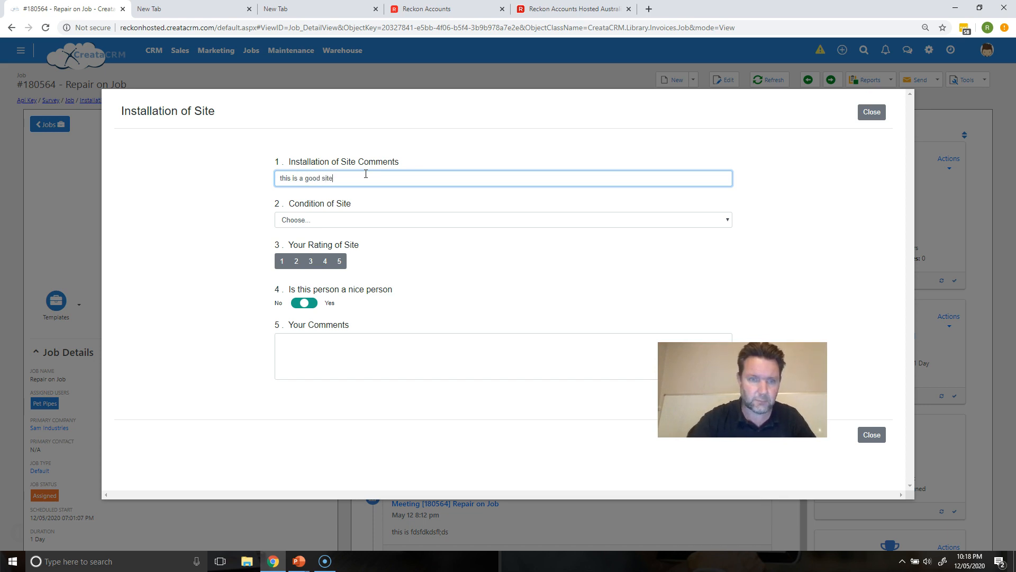
Step: Answer the survey with Condition of Site Good, a rating of 3, and No for Is this person a nice person
left_click(365, 219)
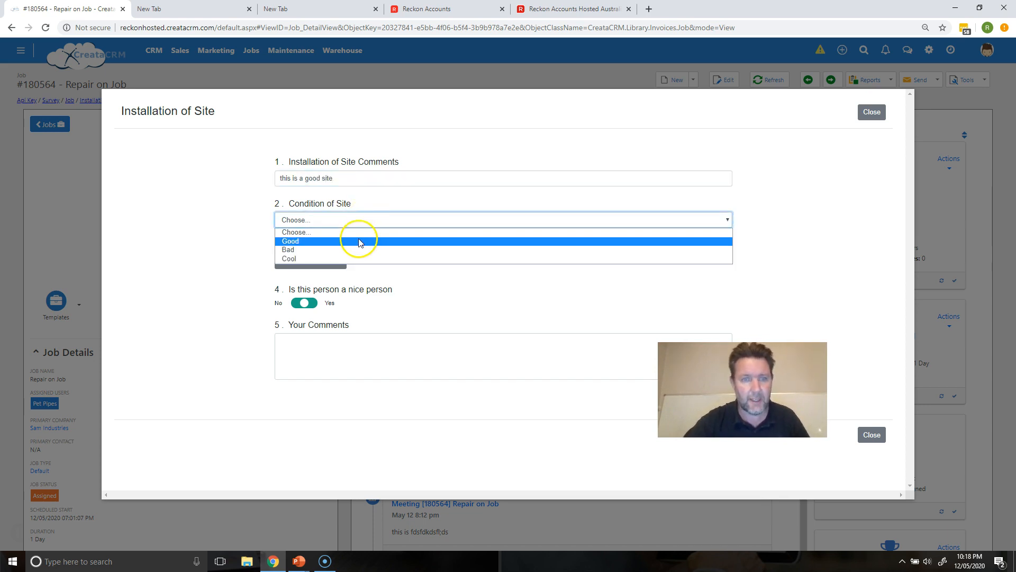
left_click(360, 241)
left_click(311, 261)
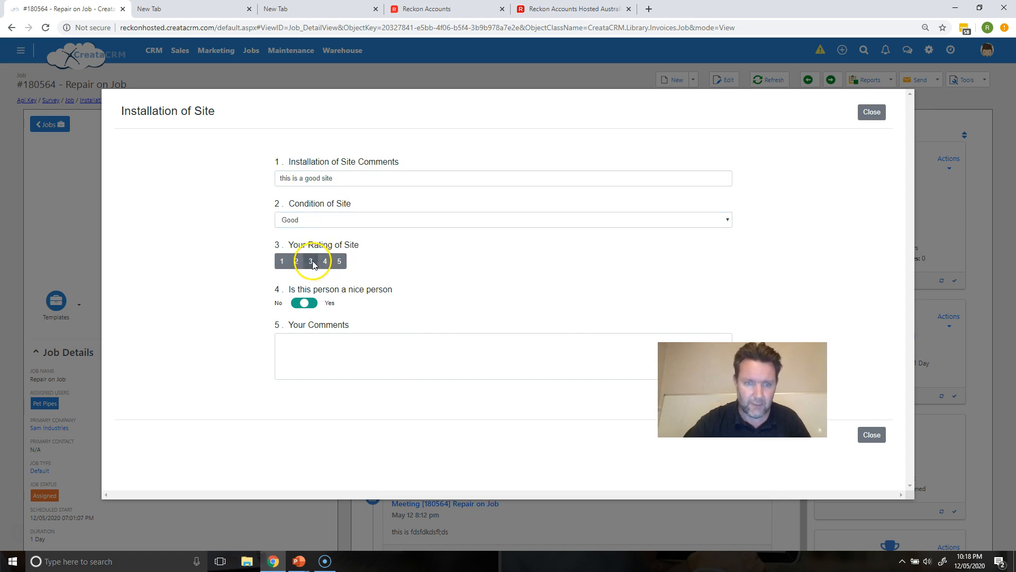
left_click(304, 304)
Step: Enter "site is good" as Your Comments, complete the survey and close it
left_click(314, 347)
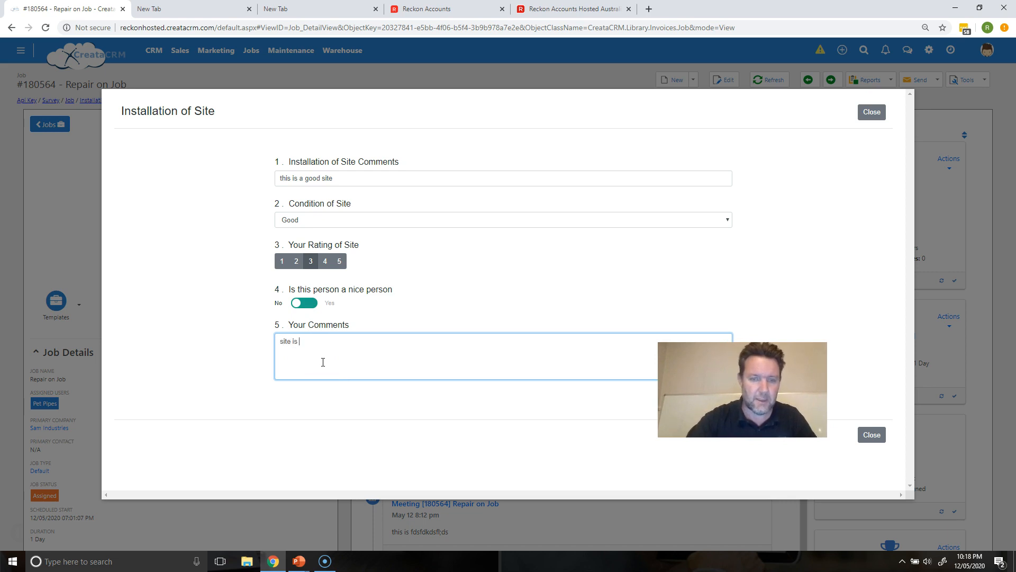
type("site is good")
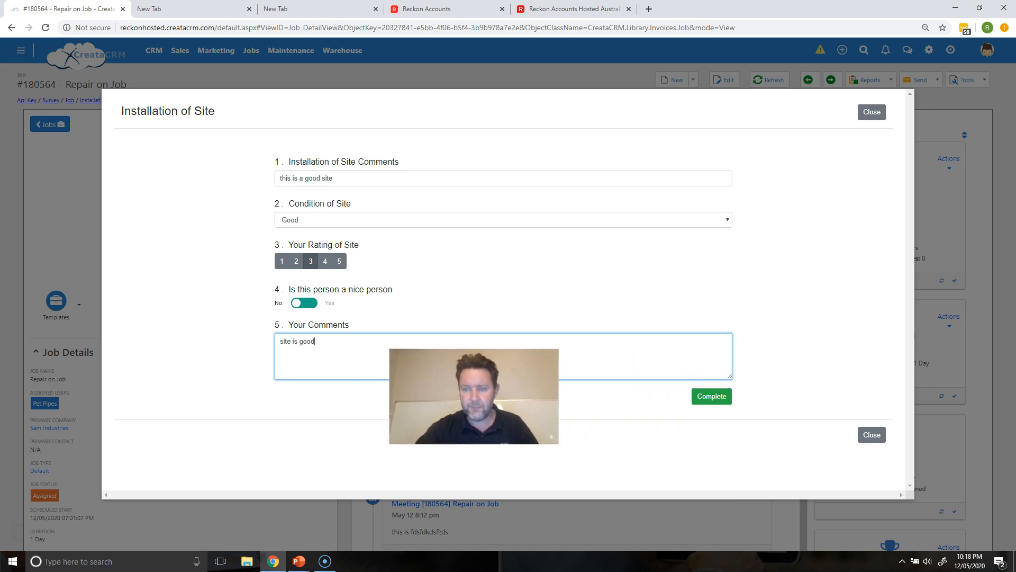
left_click(699, 398)
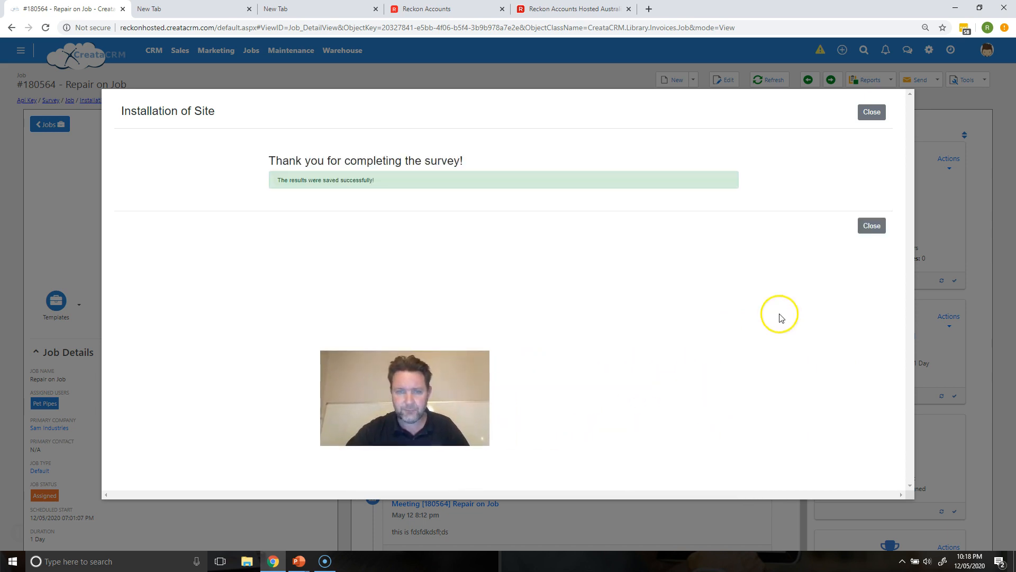
left_click(871, 225)
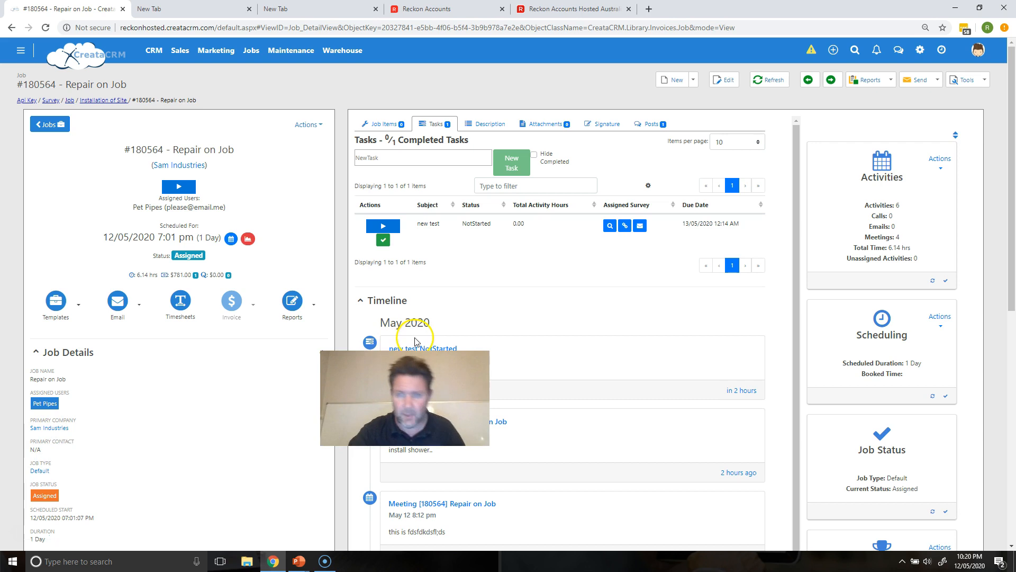
Step: Start an email of the completed survey to a CreataCRM contact and close it without sending
left_click(635, 227)
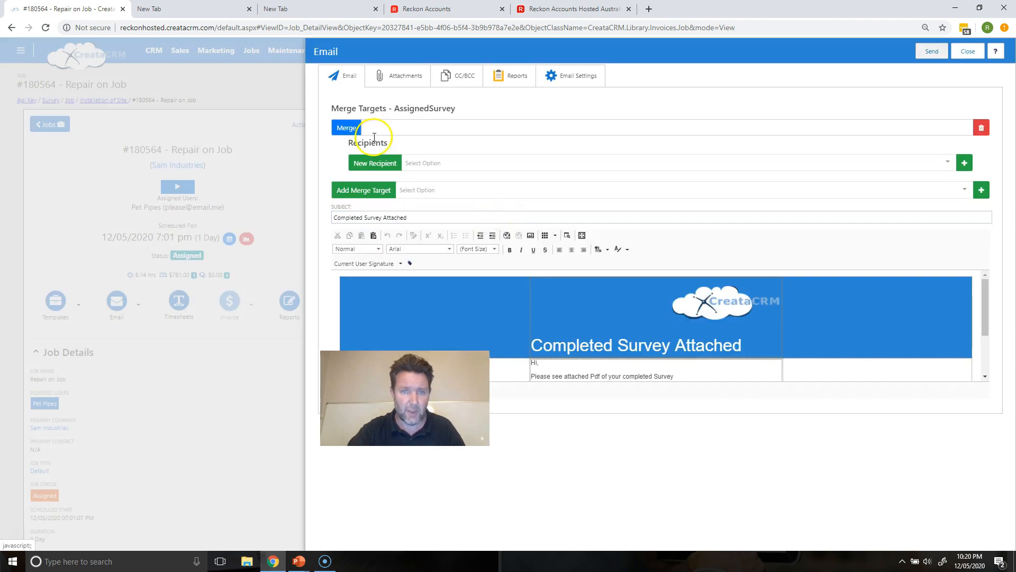
left_click(432, 160)
type("reece")
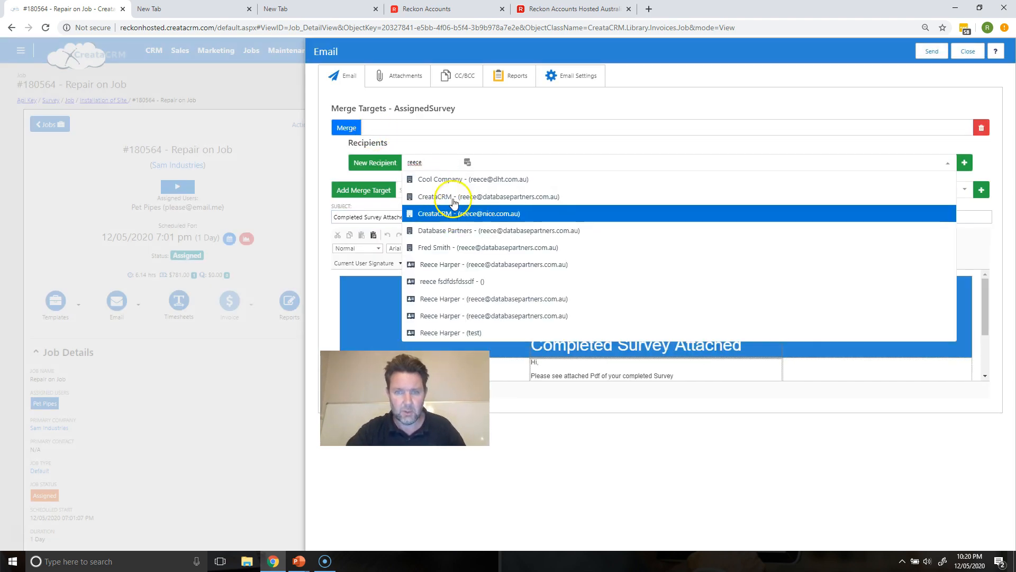
left_click(454, 196)
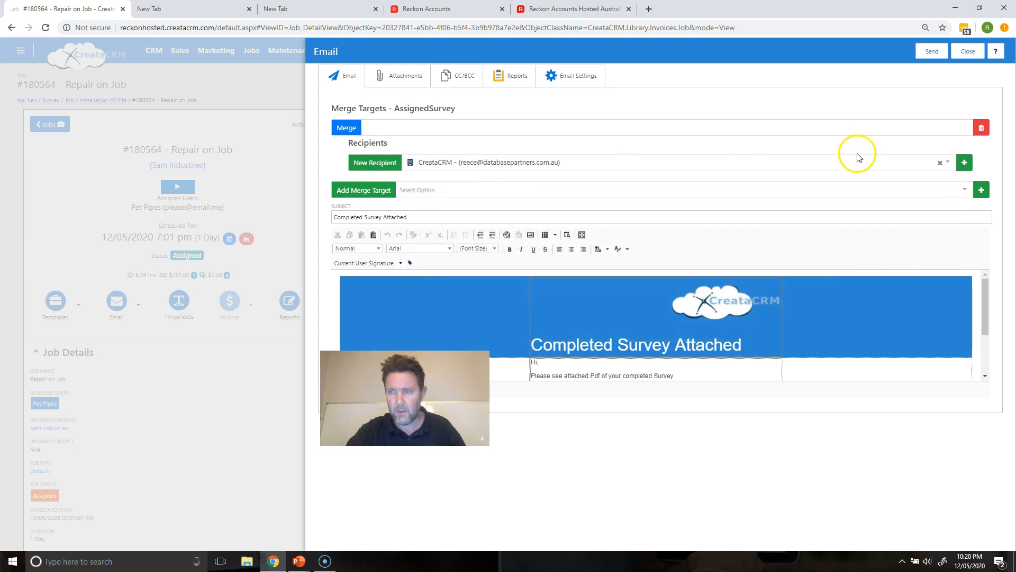
left_click(964, 161)
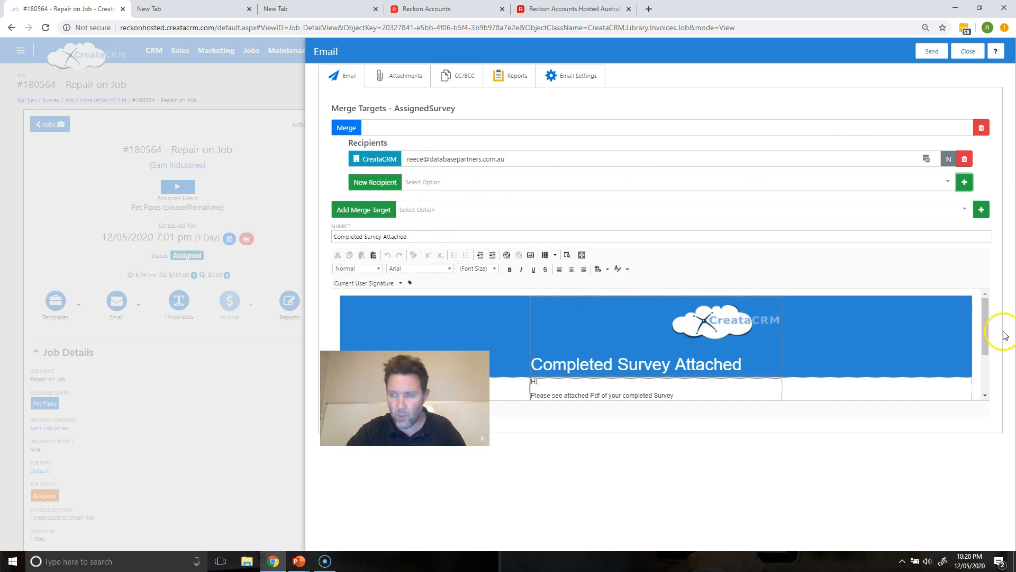
mouse_move(989, 336)
left_mouse_down()
mouse_move(985, 373)
mouse_move(977, 328)
left_mouse_up()
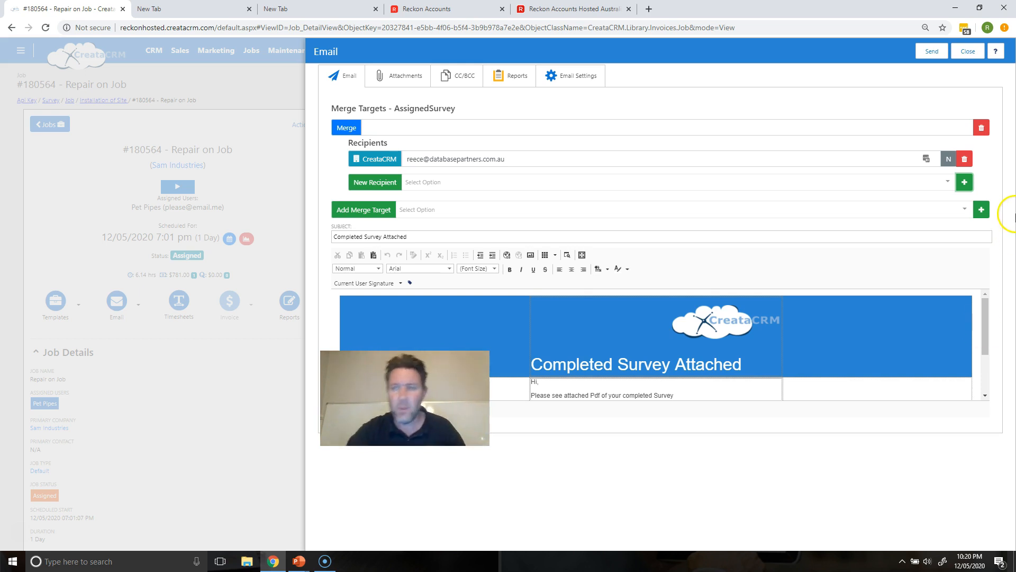
left_click(967, 50)
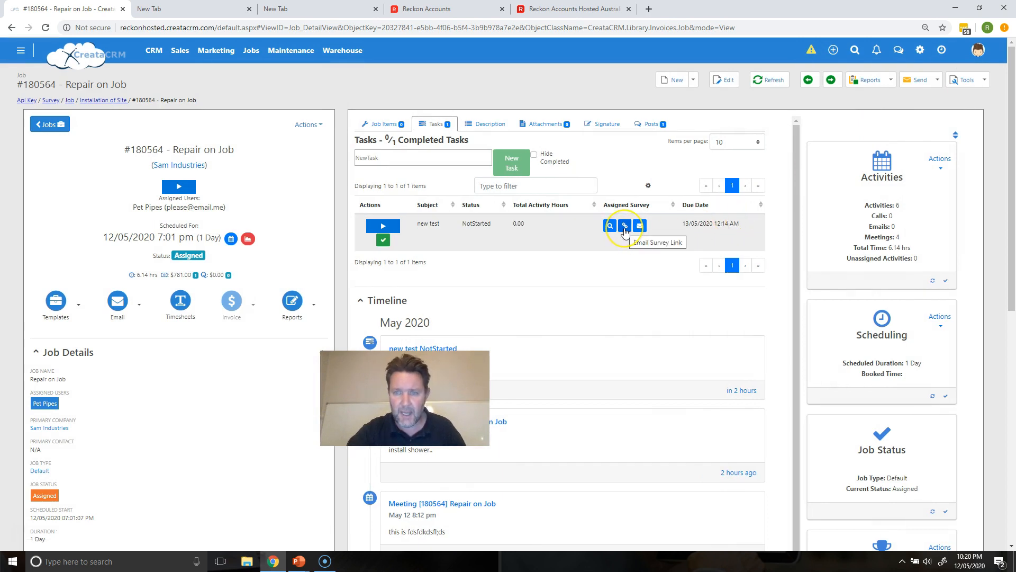
Step: Reopen the completed survey and change Condition of Site to Bad
left_click(624, 227)
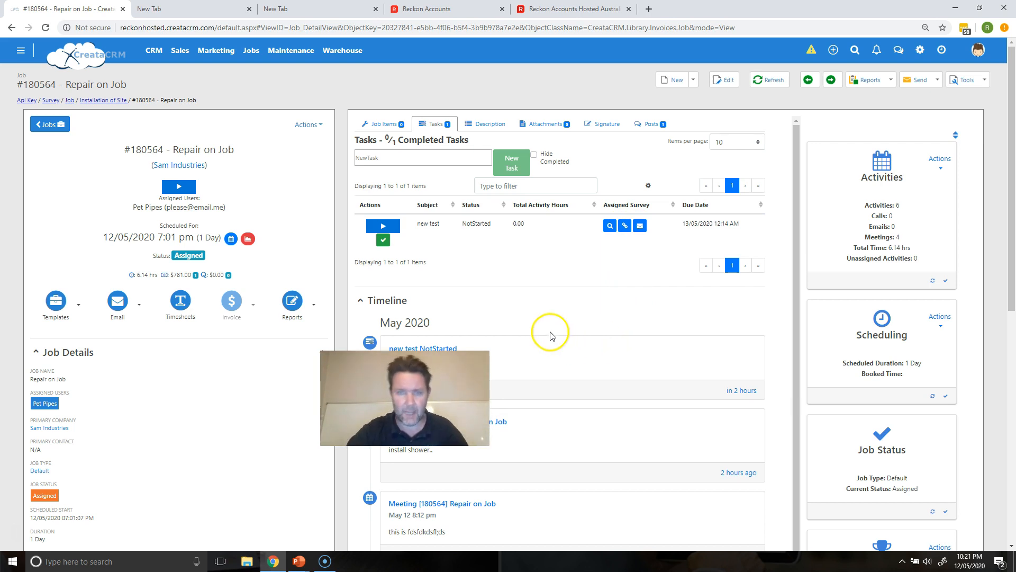
left_click(609, 227)
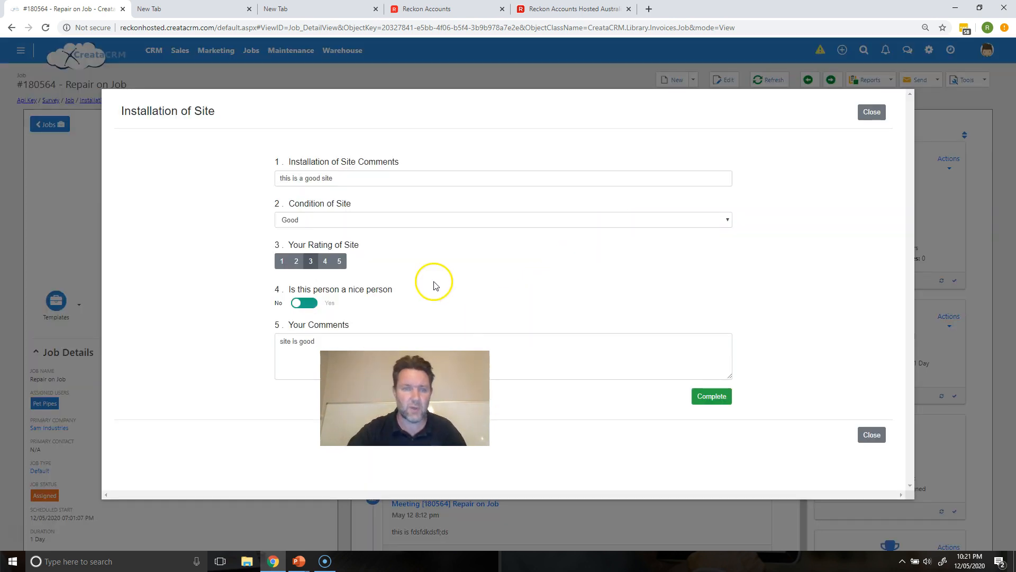
left_click(325, 220)
left_click(308, 253)
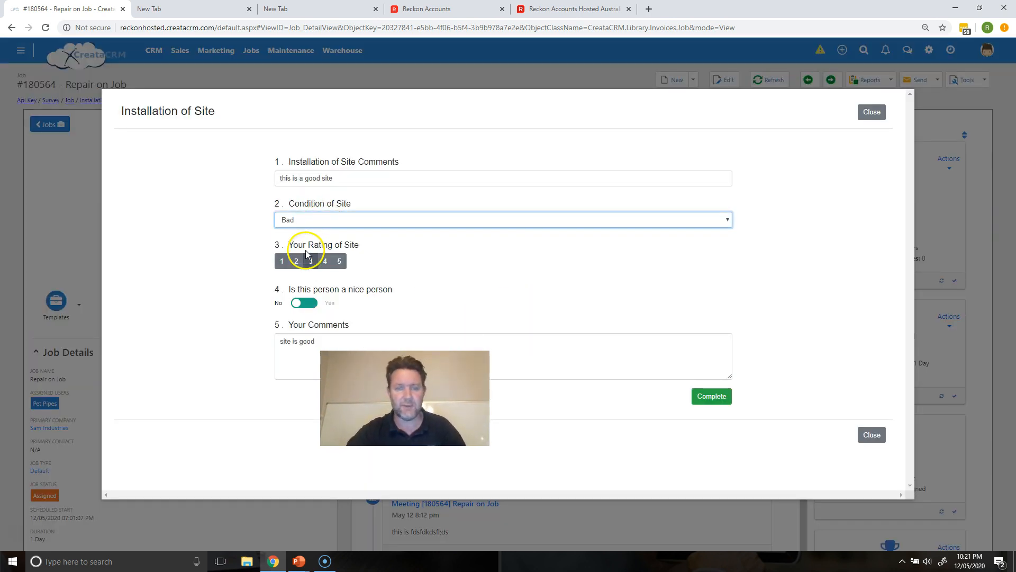
Step: Append dsadasdsadsadsa to the site comments, complete the survey again and close it
left_click(333, 183)
type("dsadasdsadsadsa")
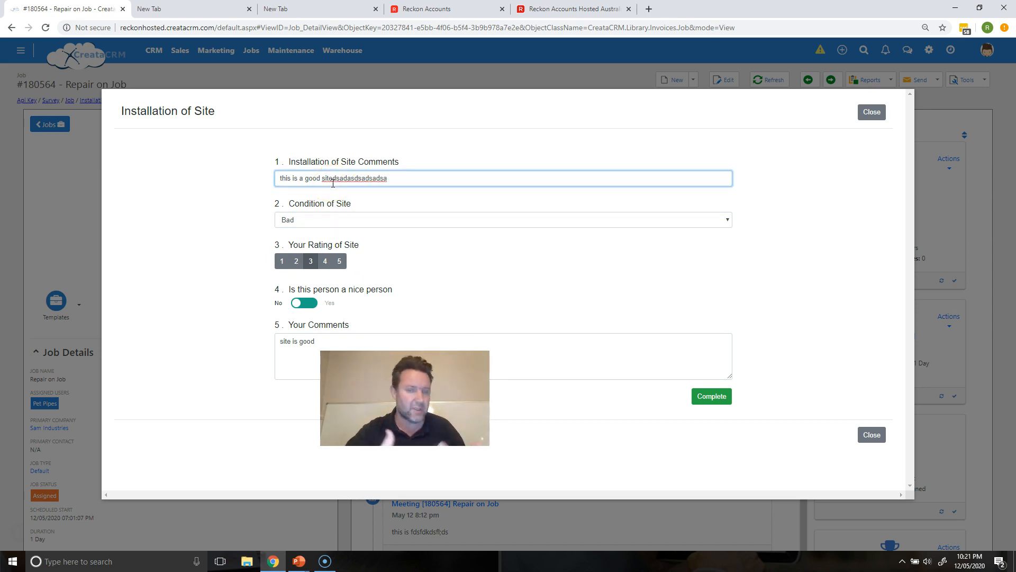
left_click(724, 402)
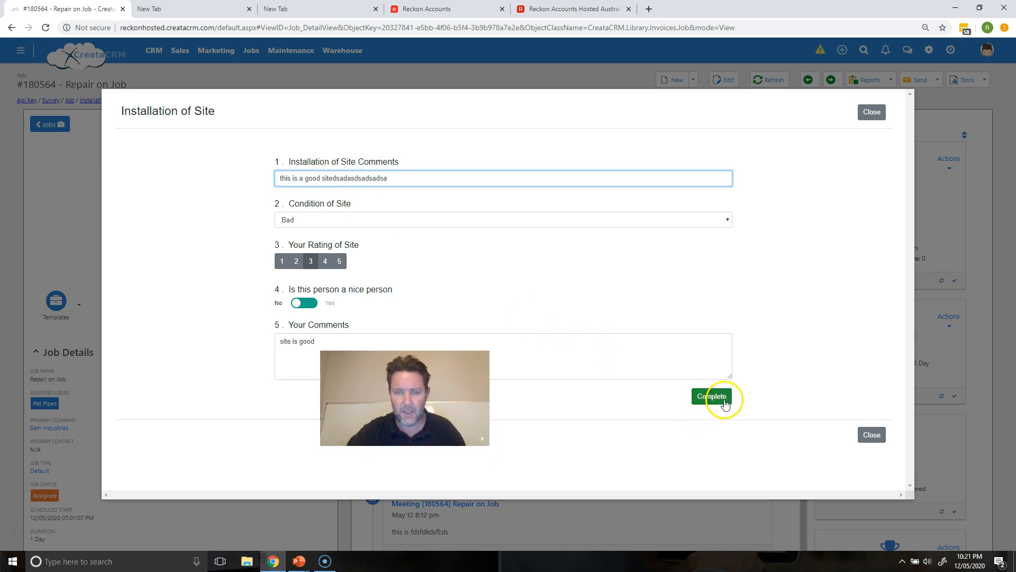
left_click(871, 111)
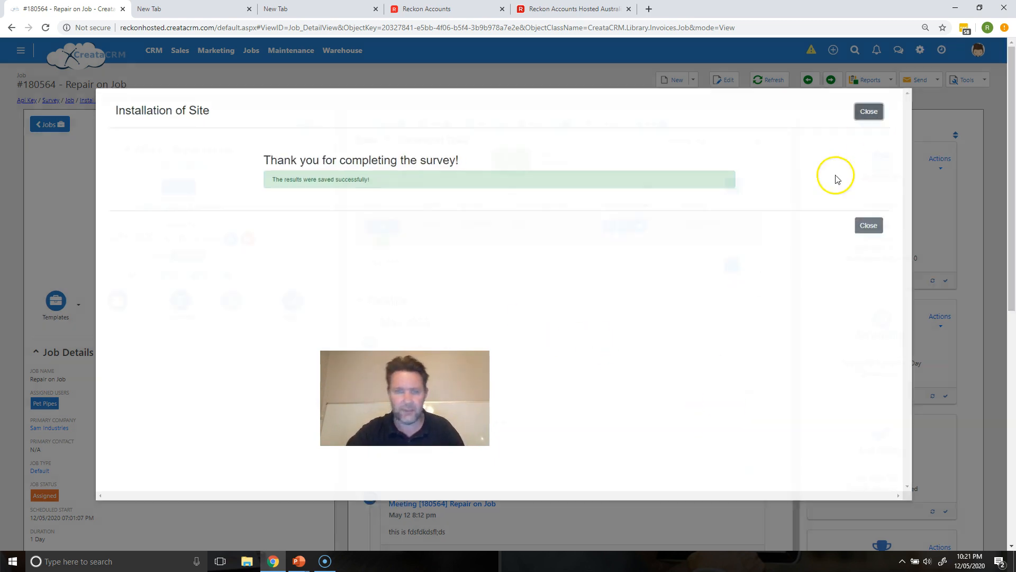